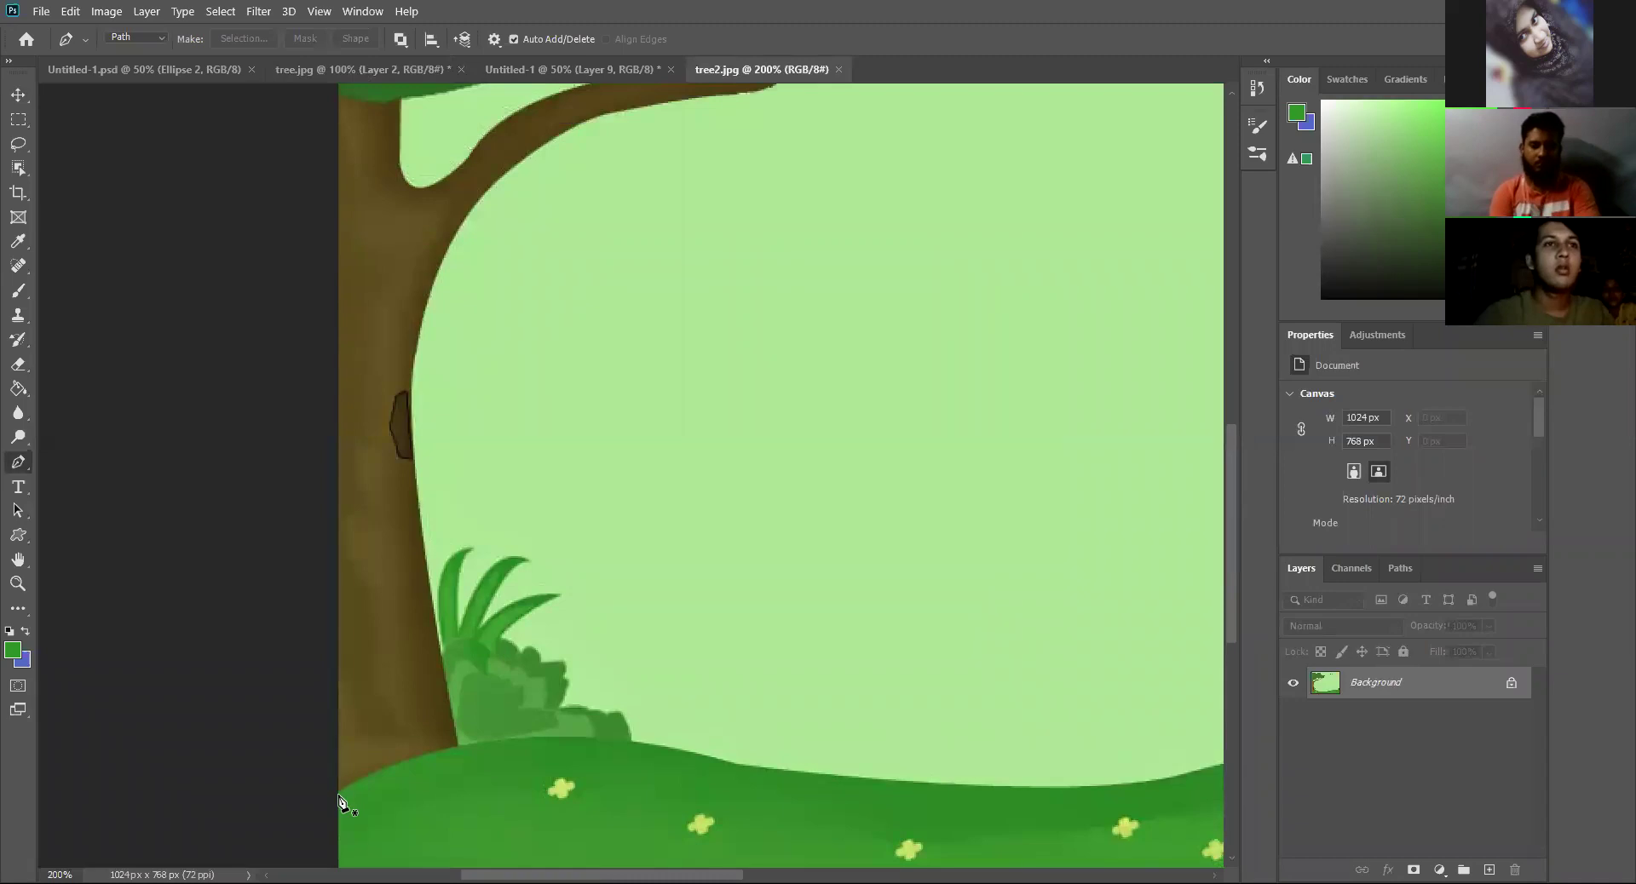
Step: Trace a Pen path from the canvas edge along the trunk's base, then up the trunk's inner edge to the branch
left_click(339, 793)
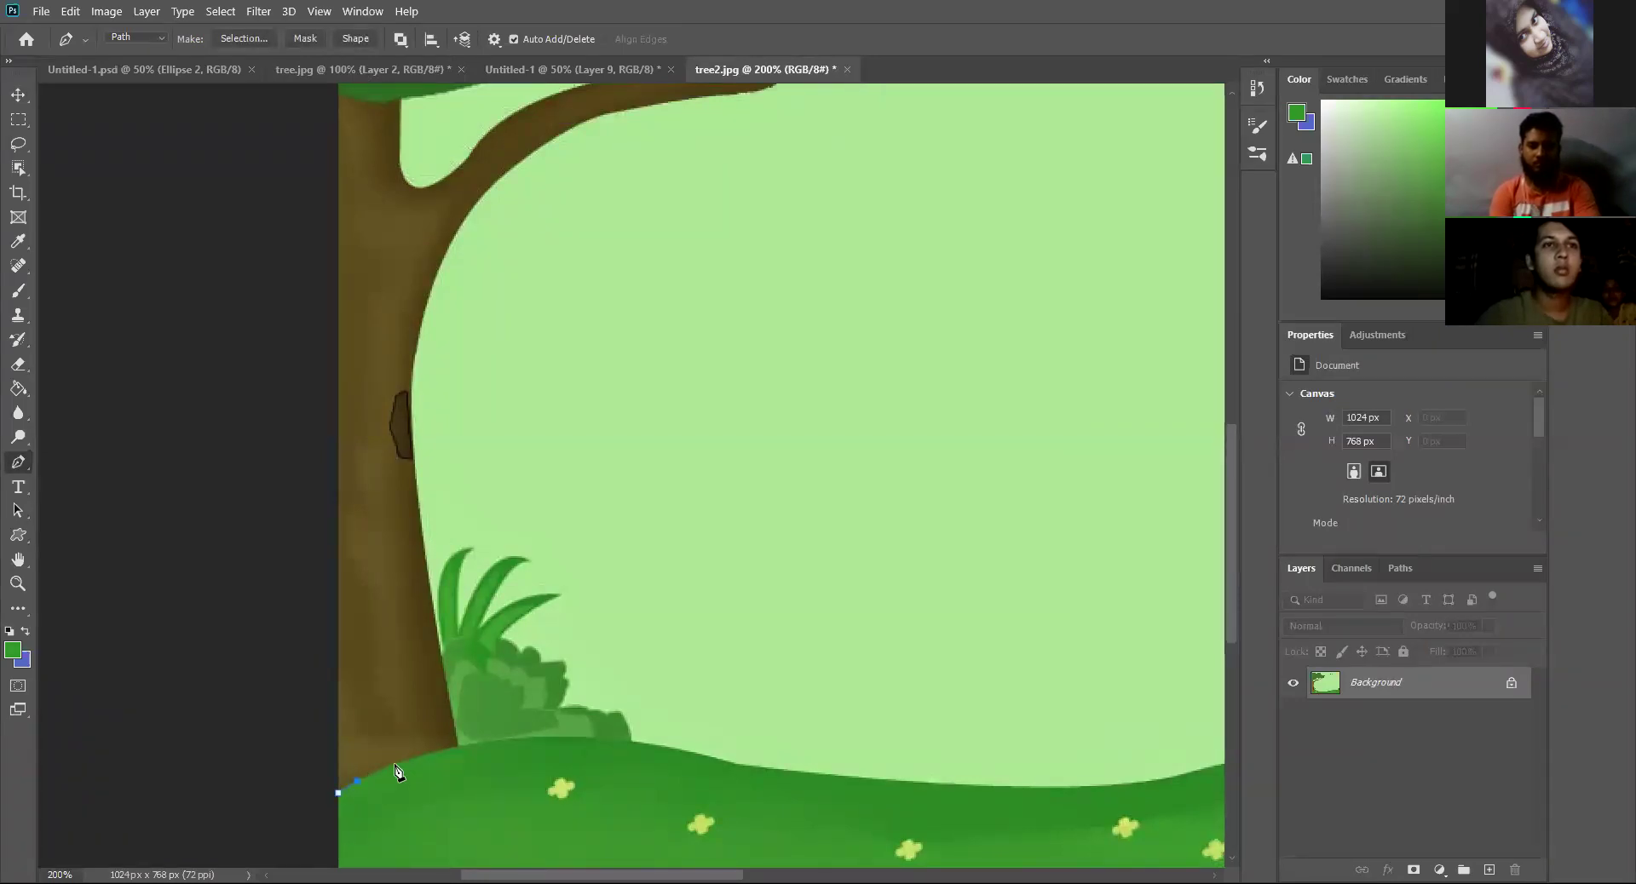
left_click(425, 754)
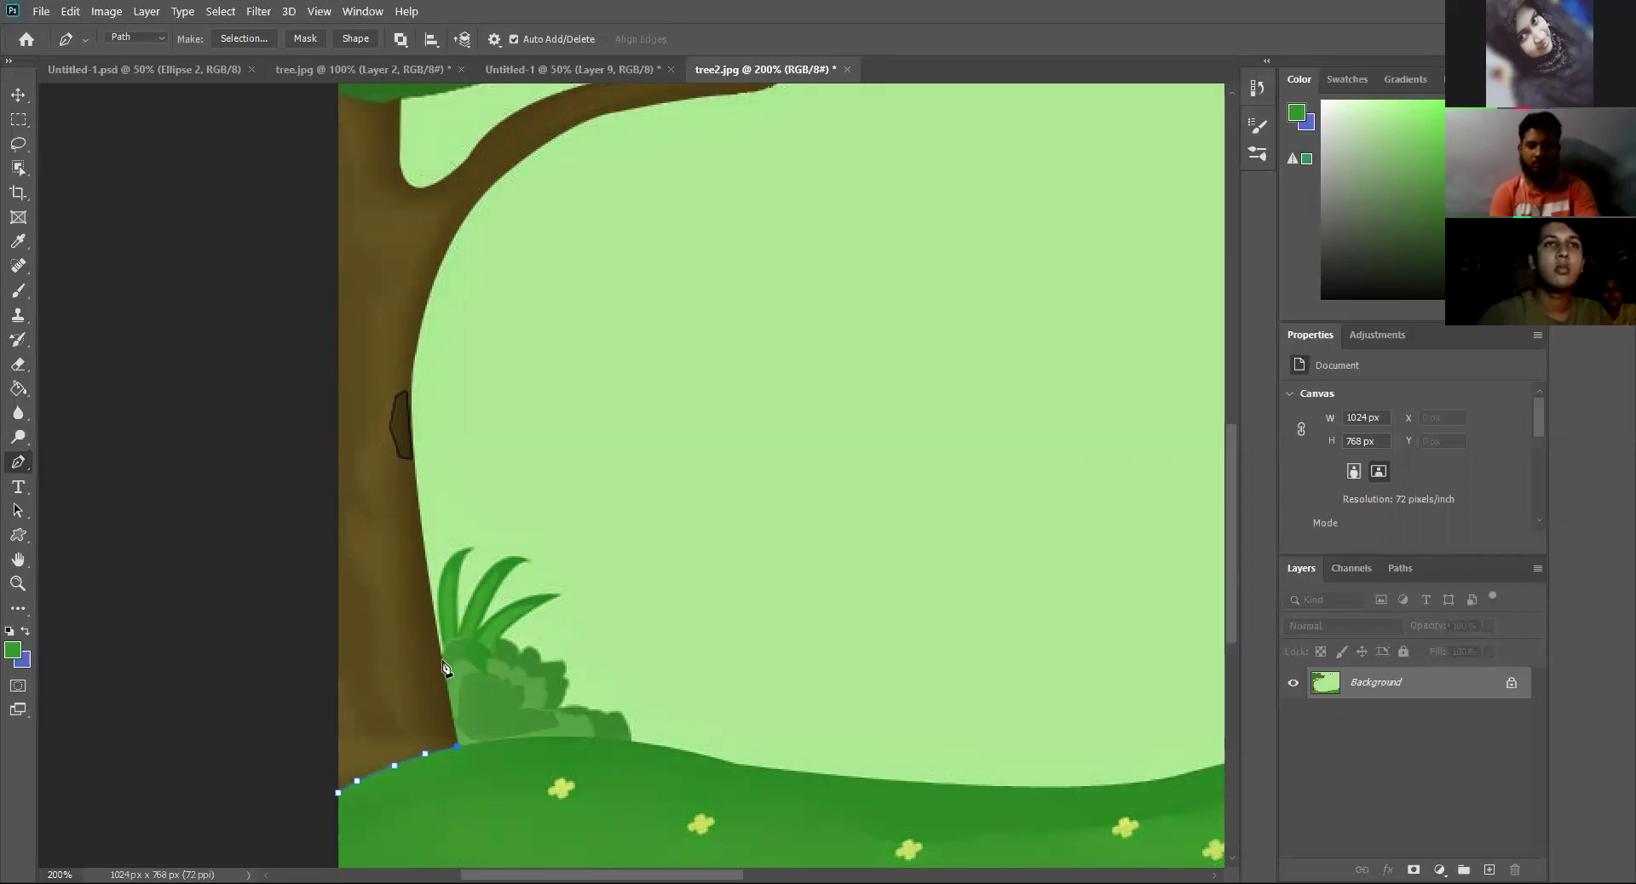
left_click(421, 537)
left_click(413, 430)
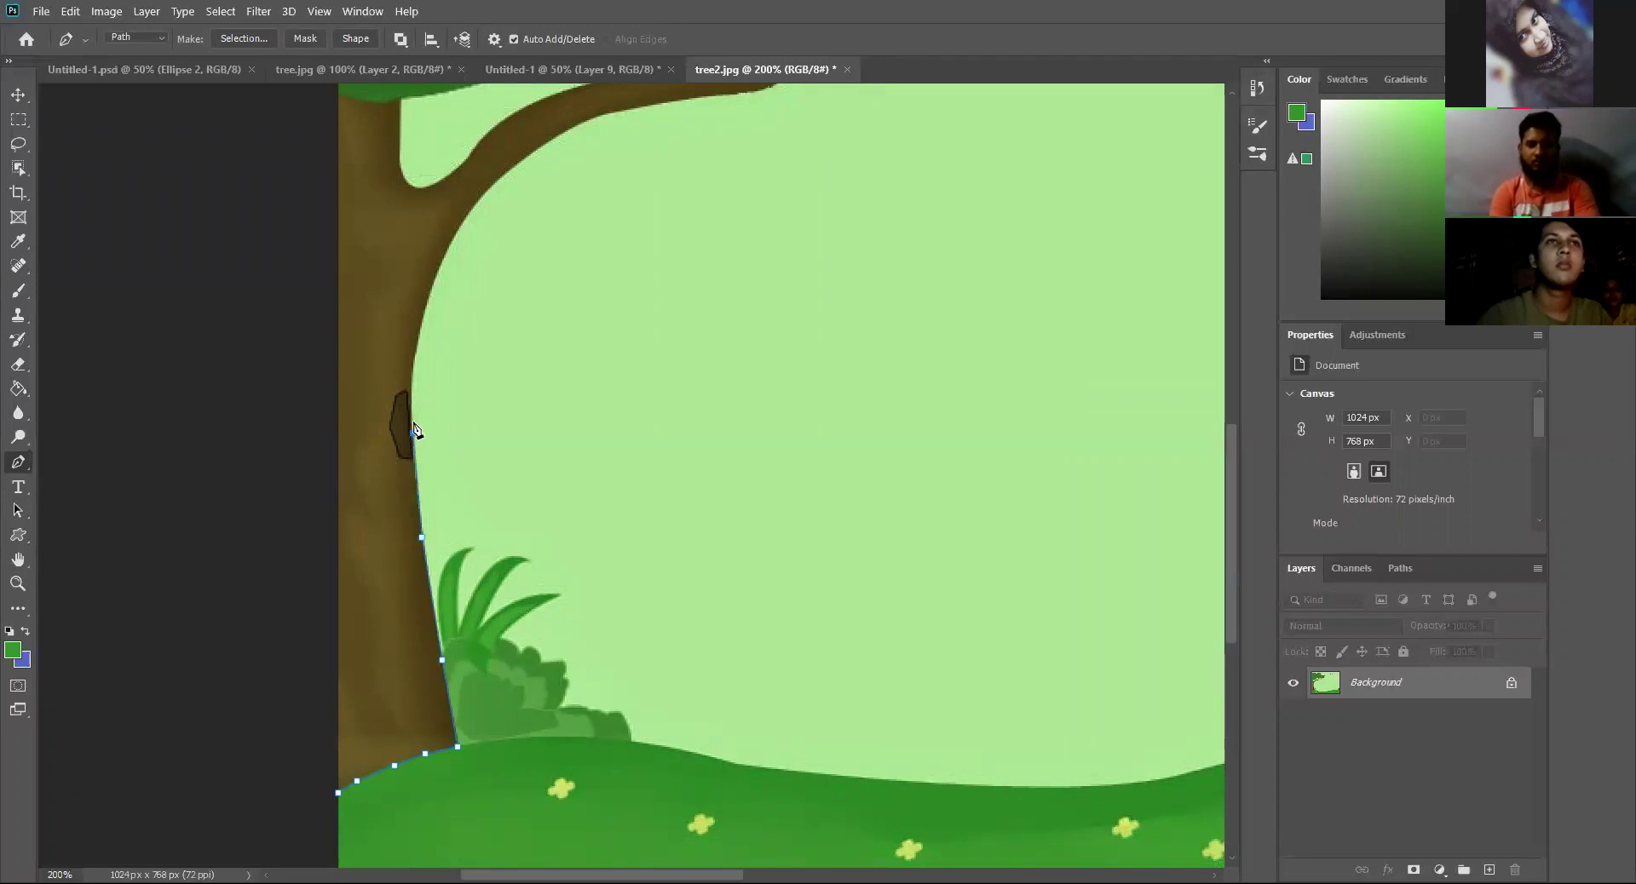
left_click(415, 357)
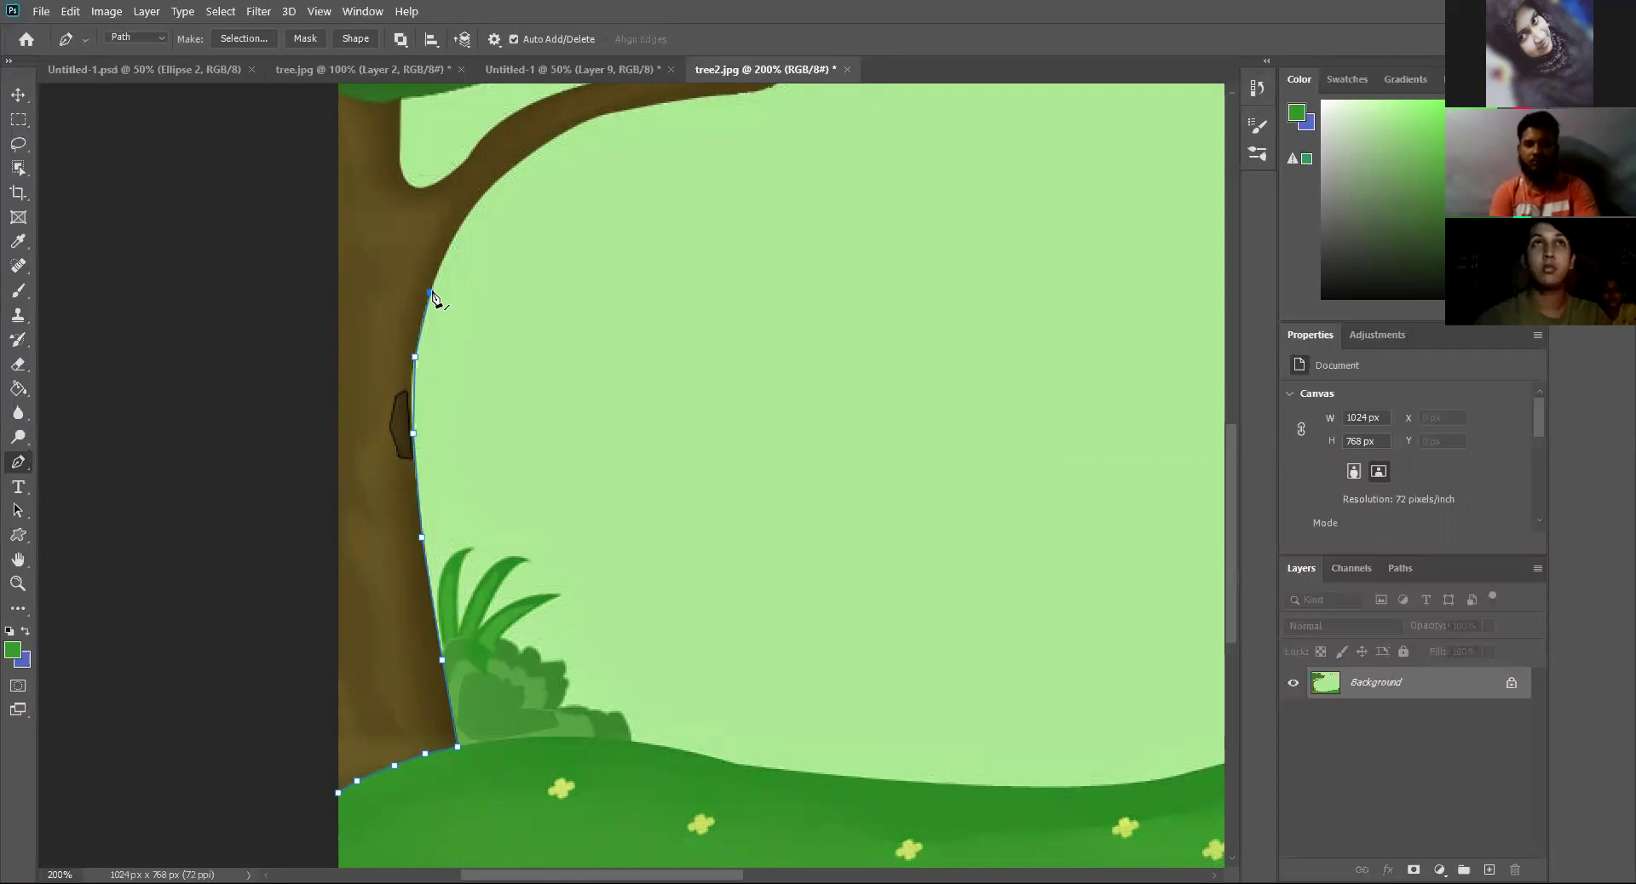
left_click(461, 223)
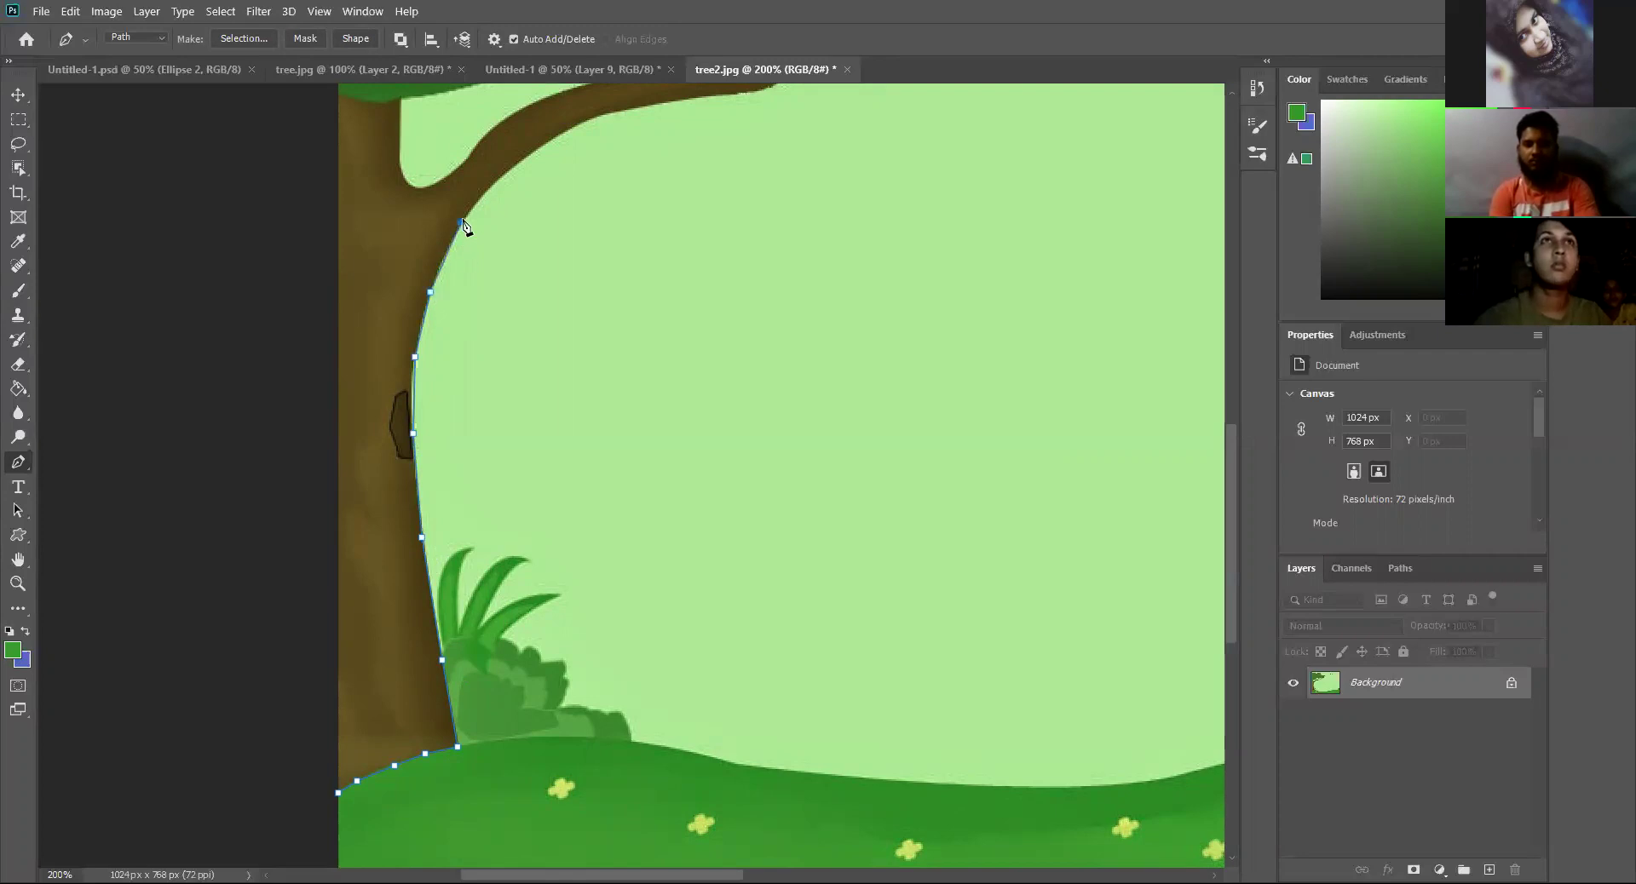
left_click(517, 162)
left_click(561, 134)
left_click(601, 114)
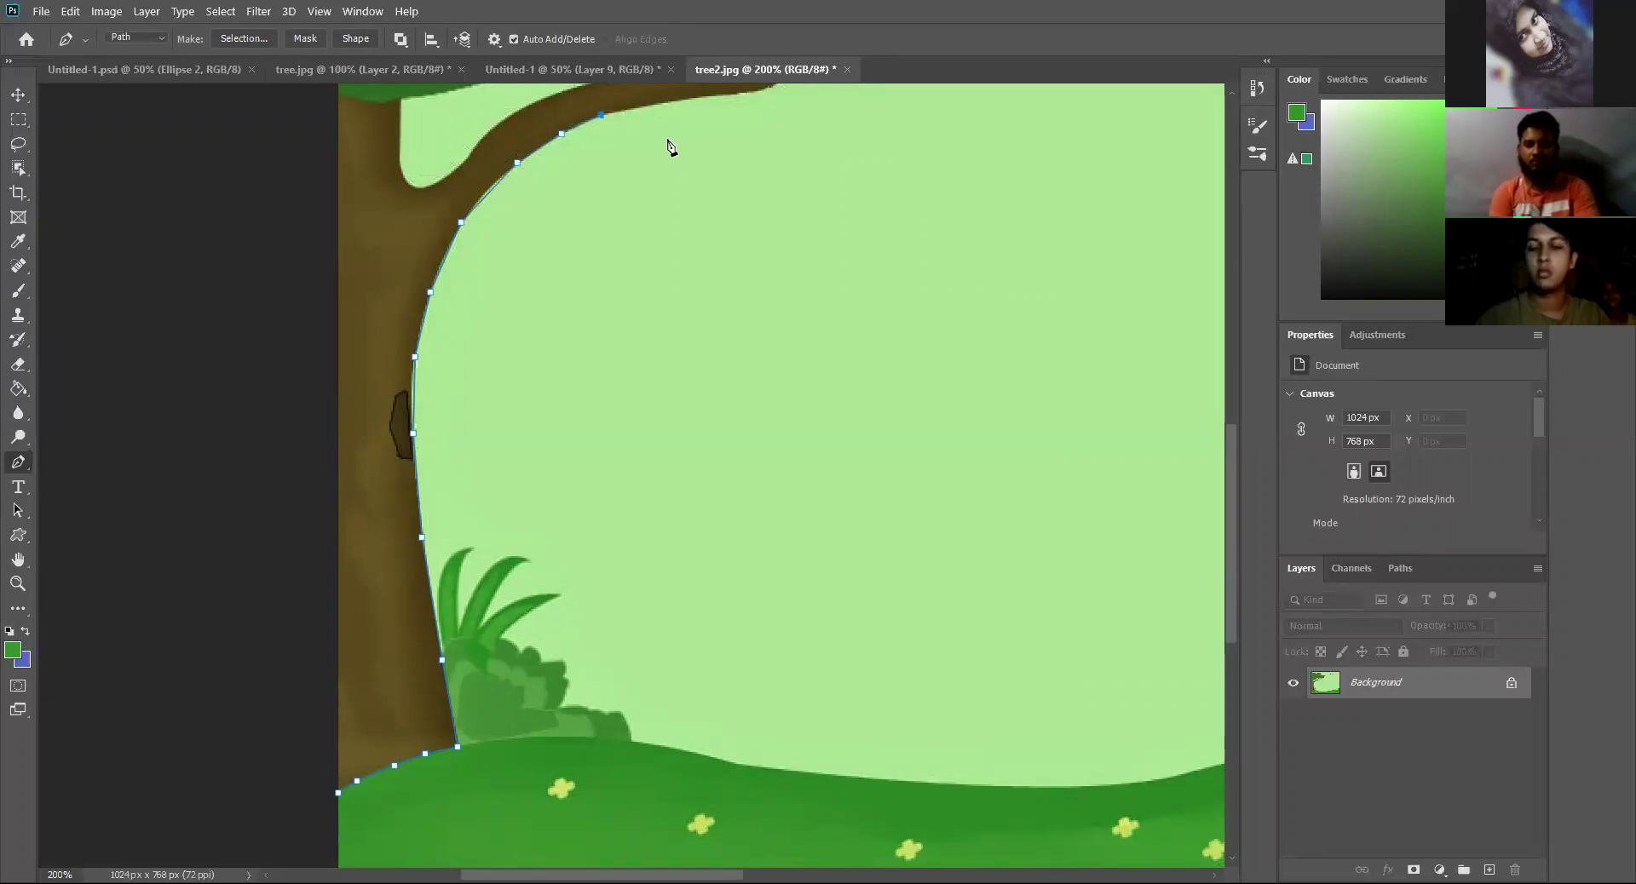
Step: Continue the Pen path along the underside of the branch to its pointed tip
left_click_drag(1232, 621, 1234, 549)
left_click(654, 315)
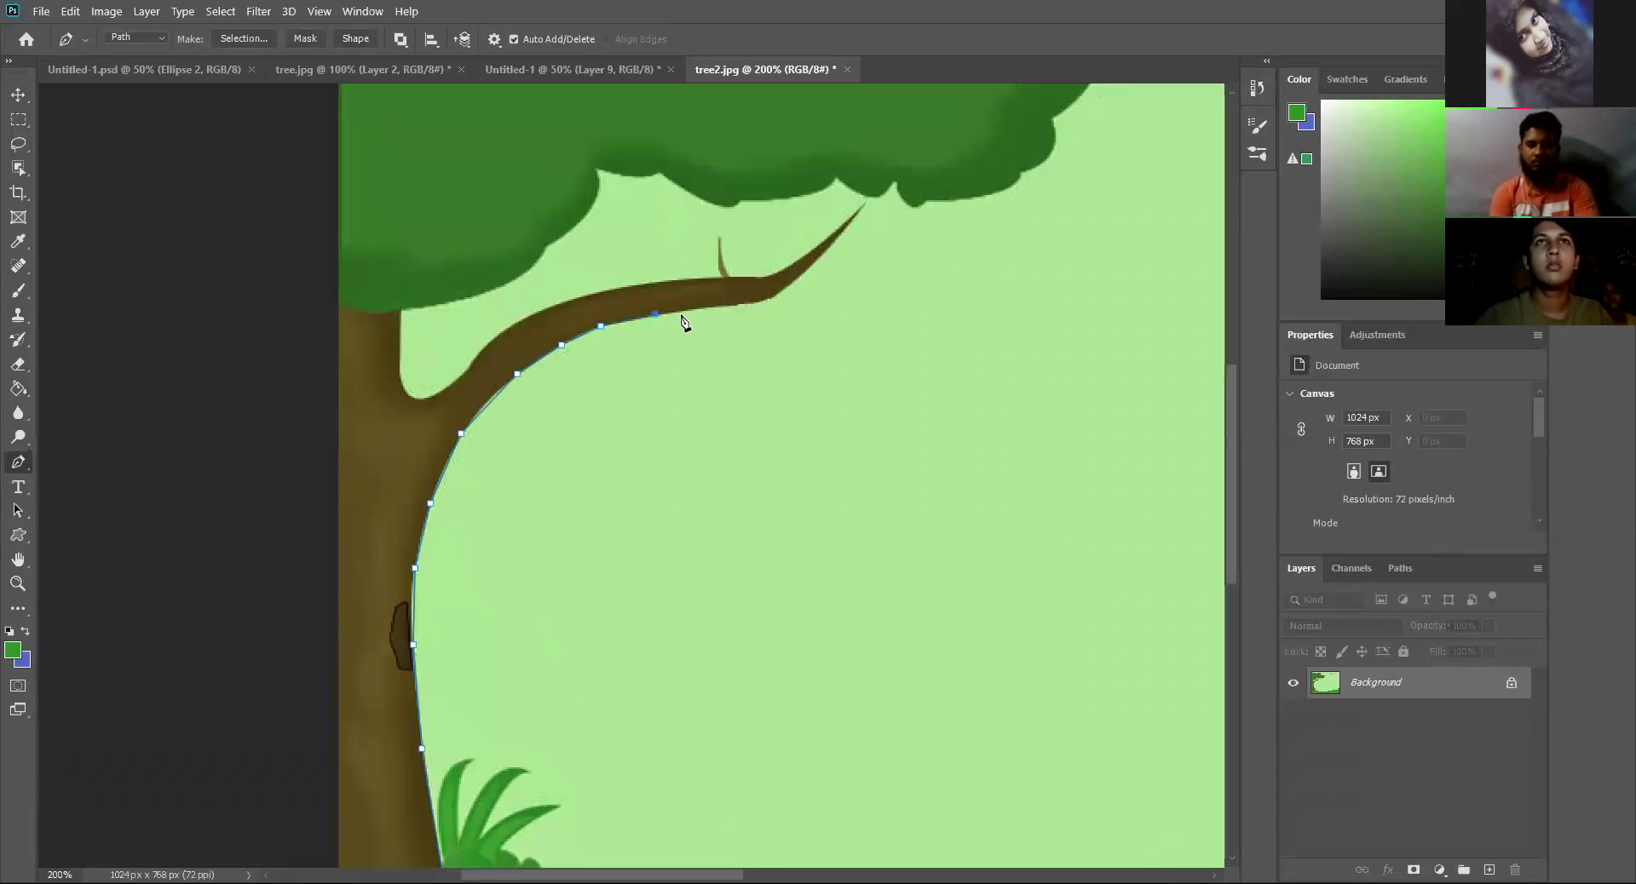
left_click(698, 309)
left_click(742, 305)
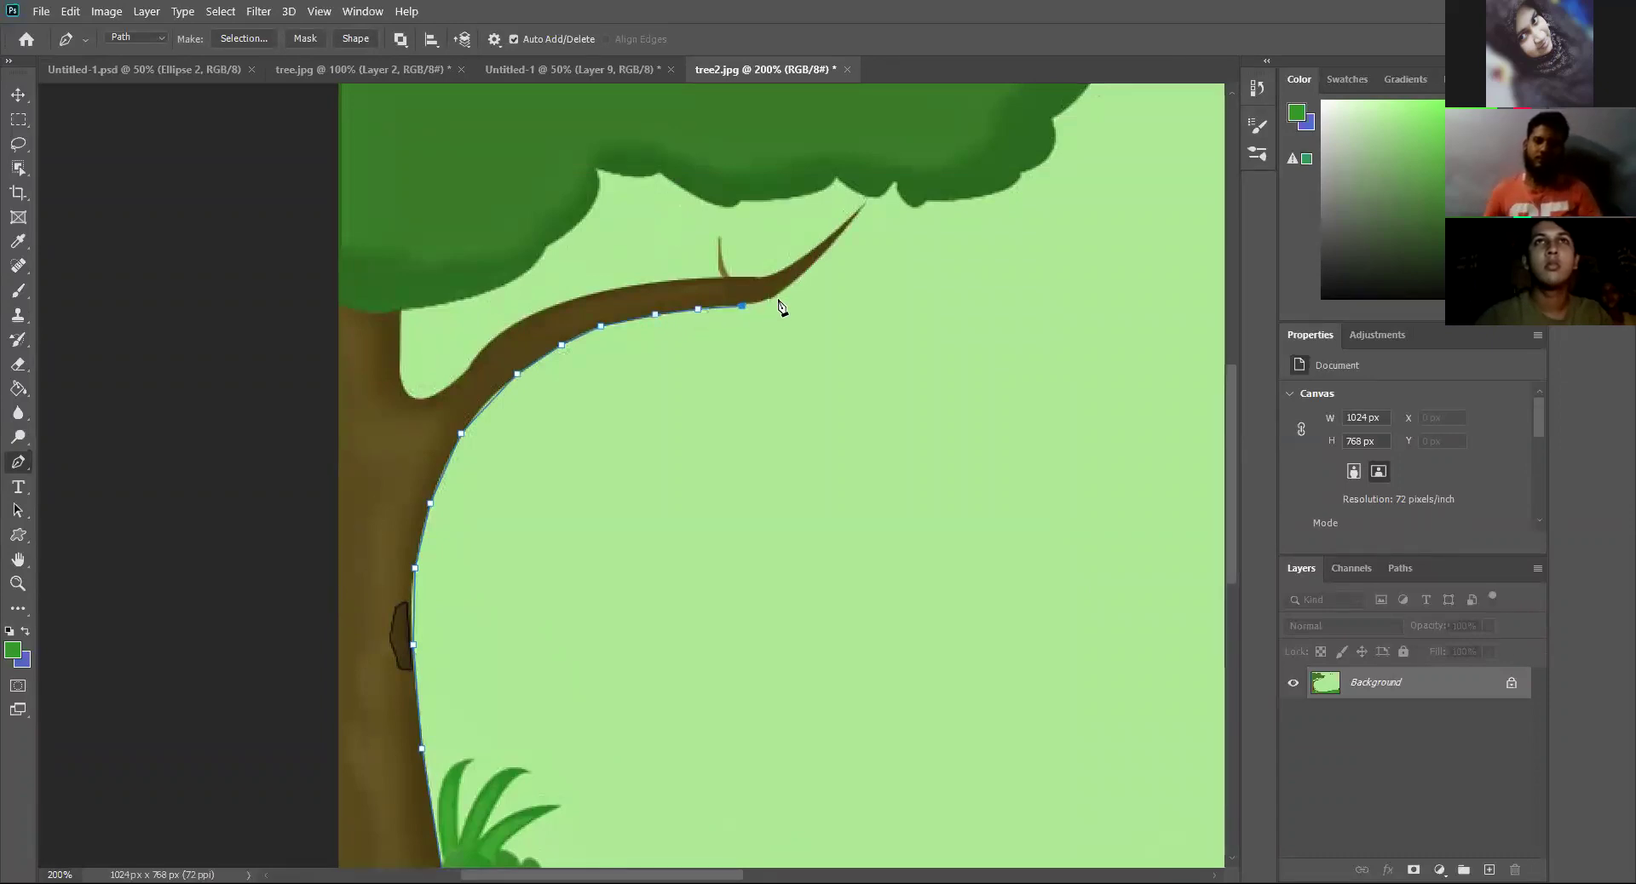
left_click(770, 296)
left_click(799, 275)
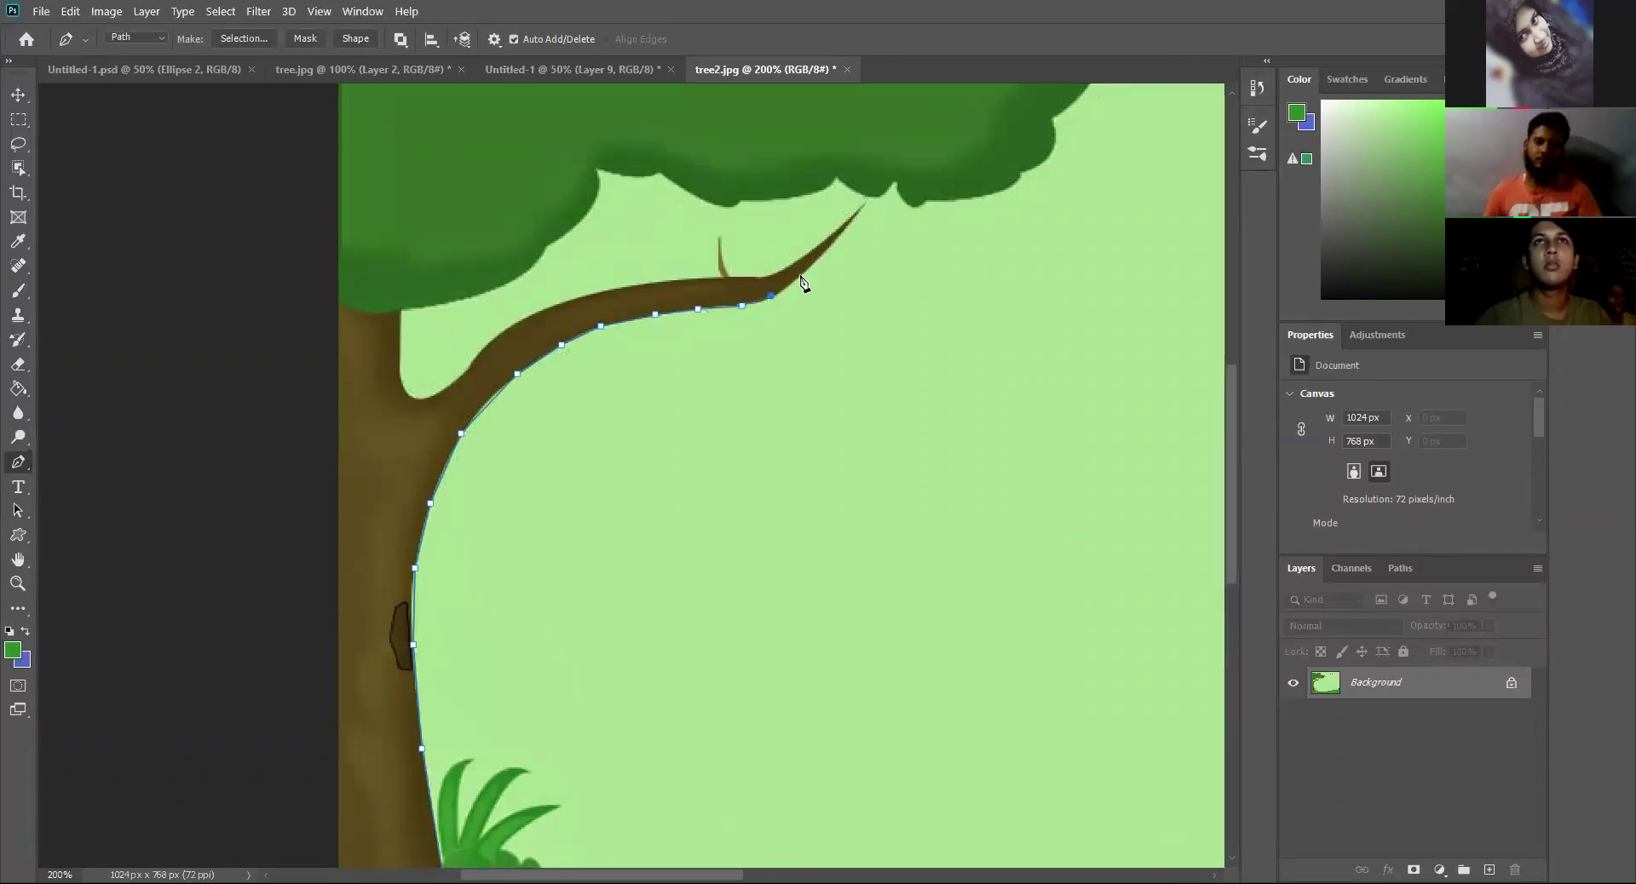
left_click(833, 243)
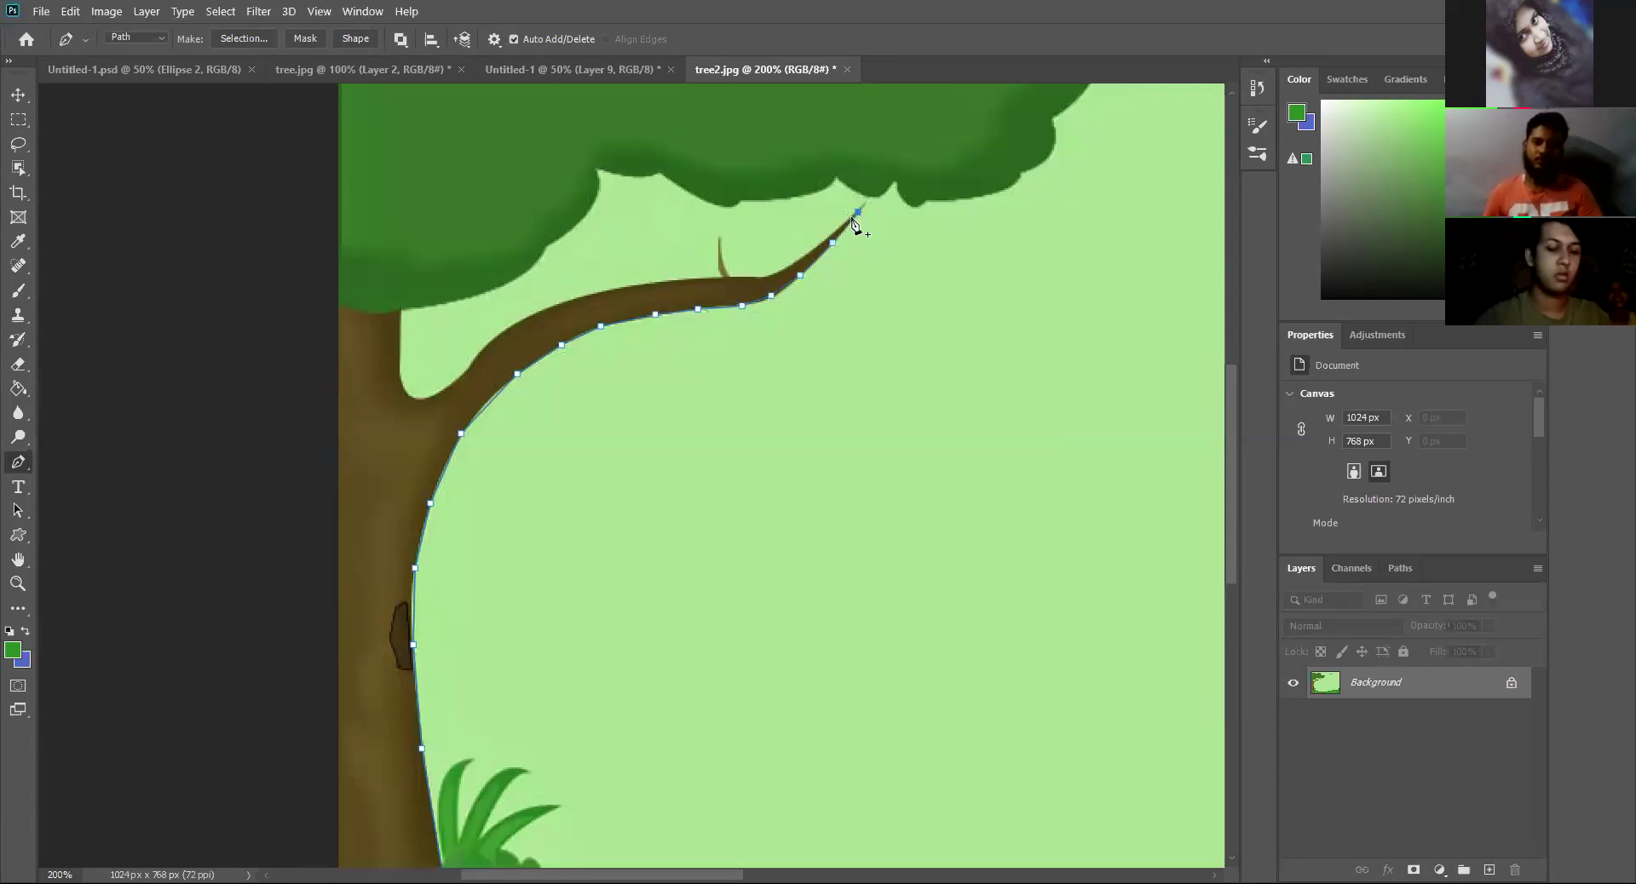
Step: Continue the path from the branch tip back along its upper edge to the bend before the small twig
left_click(812, 248)
left_click(788, 263)
left_click(770, 272)
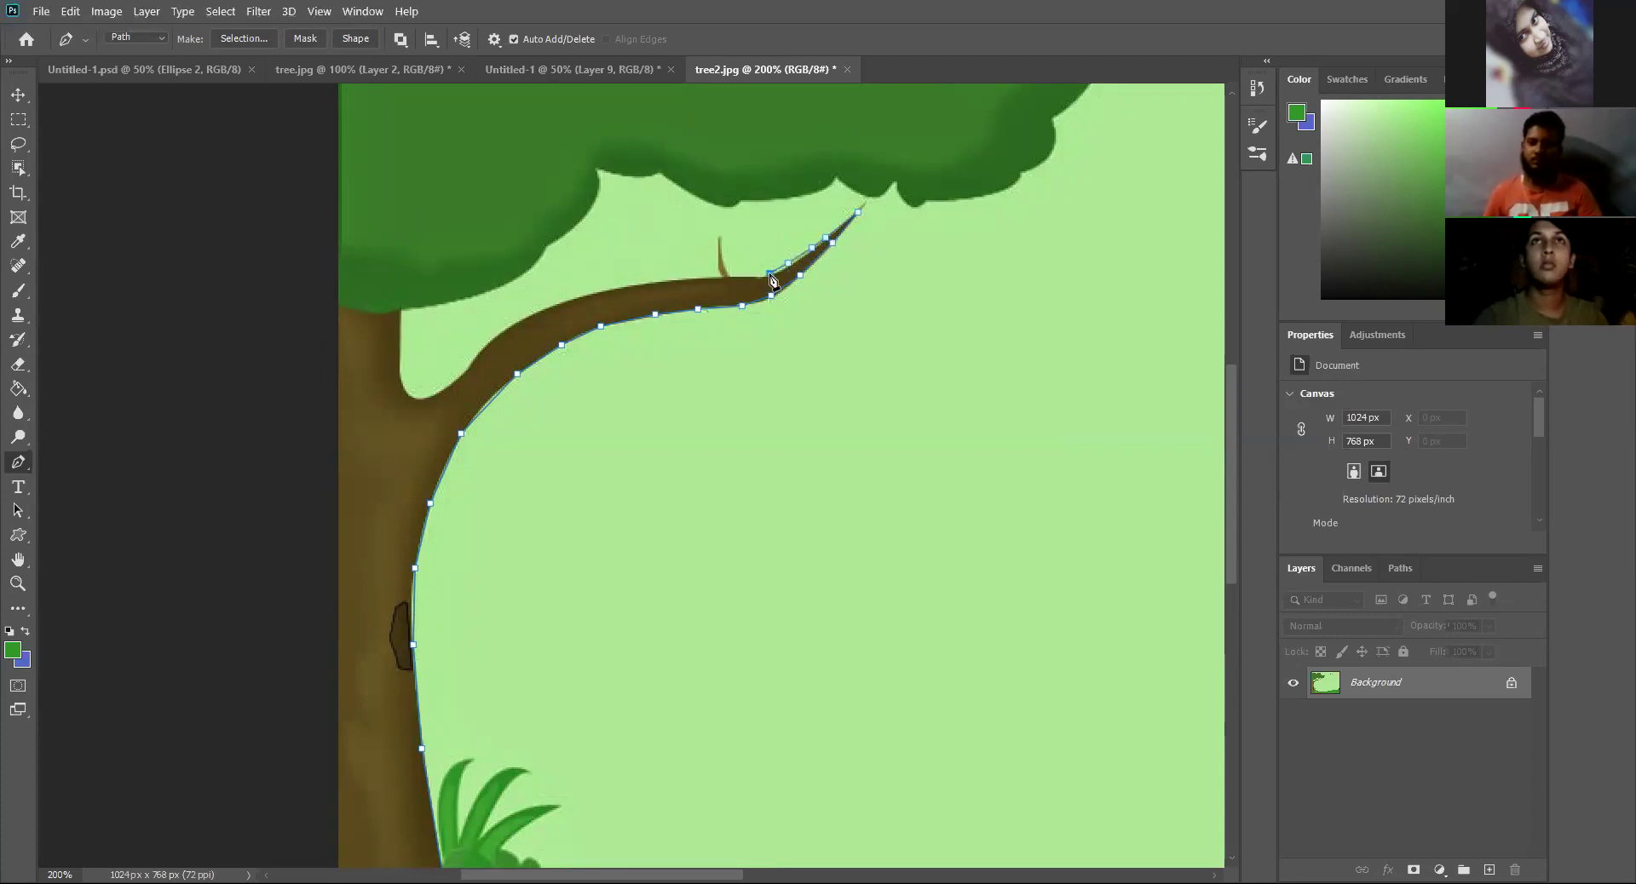
left_click(743, 274)
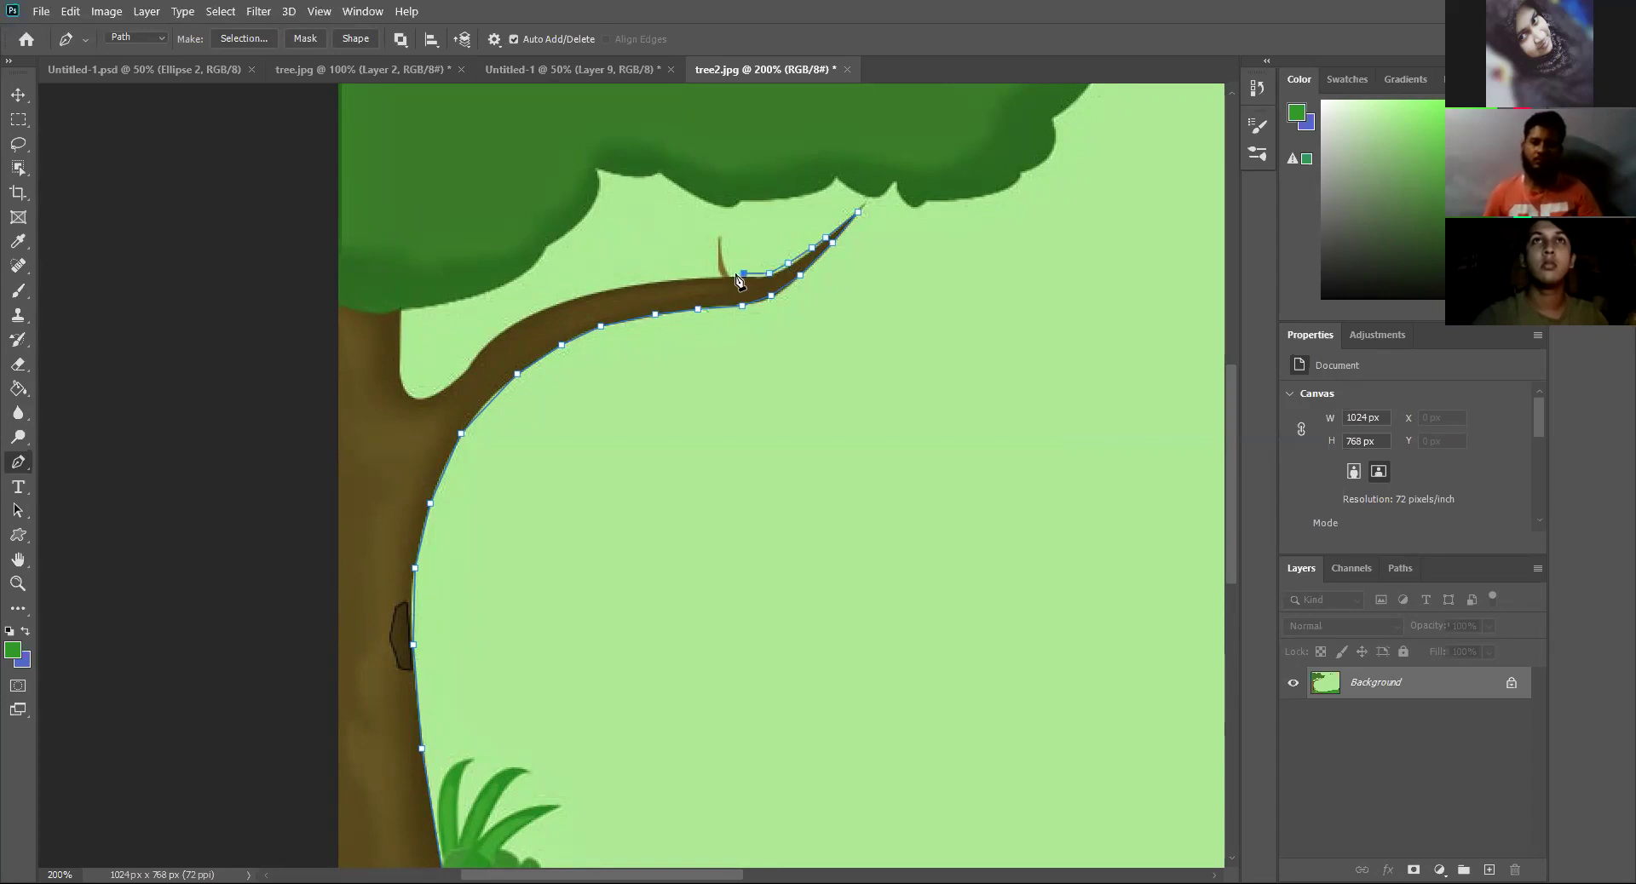
left_click(730, 274)
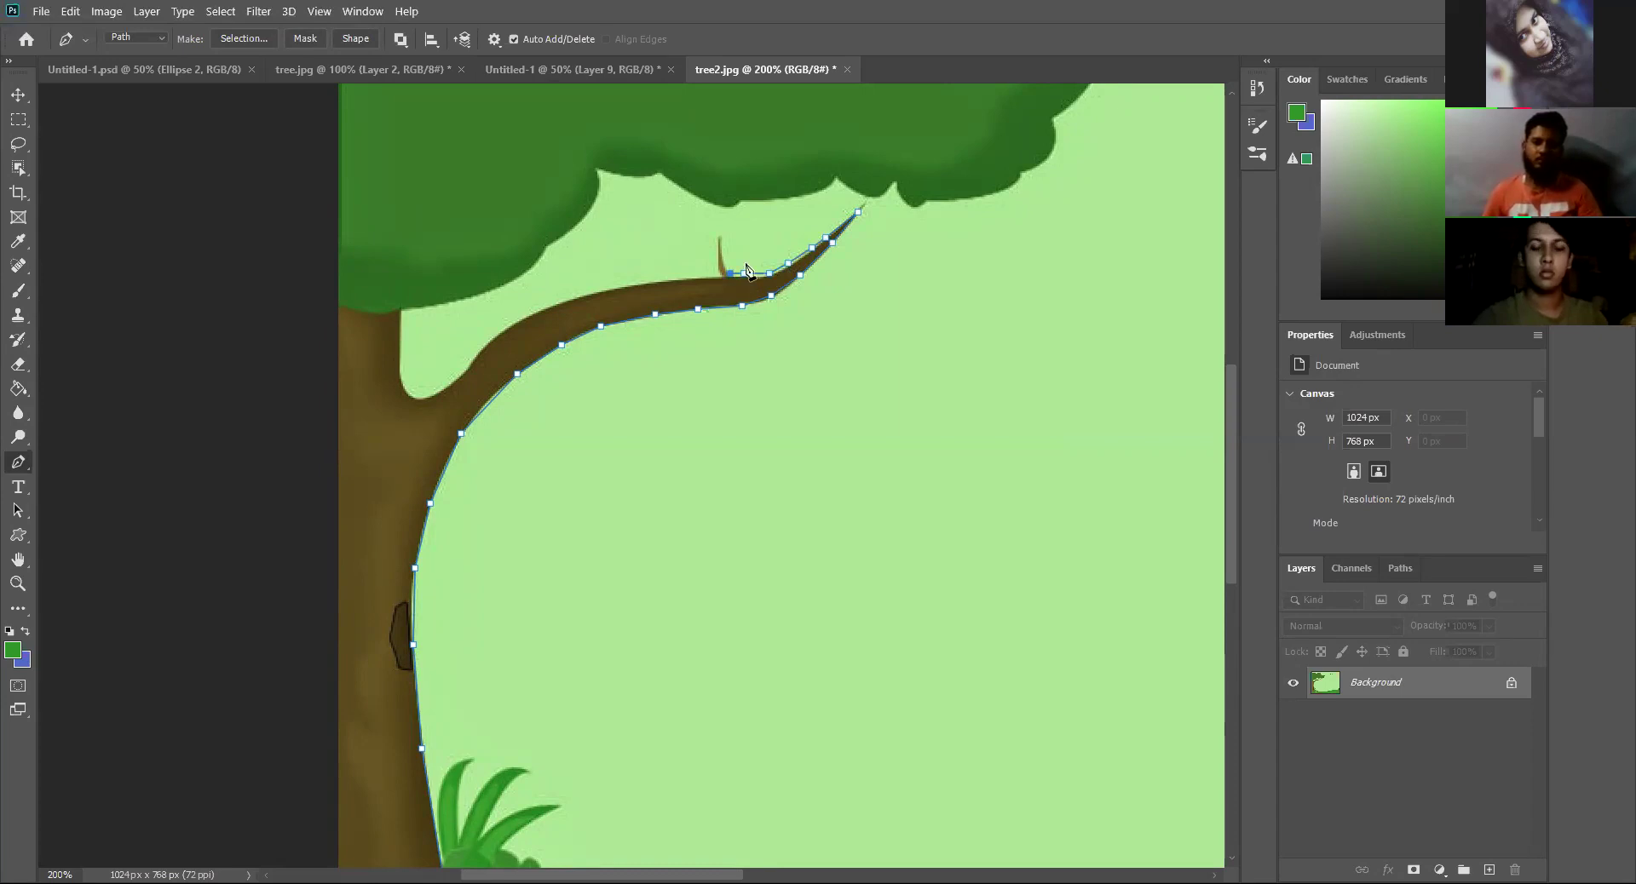
key("ctrl+plus")
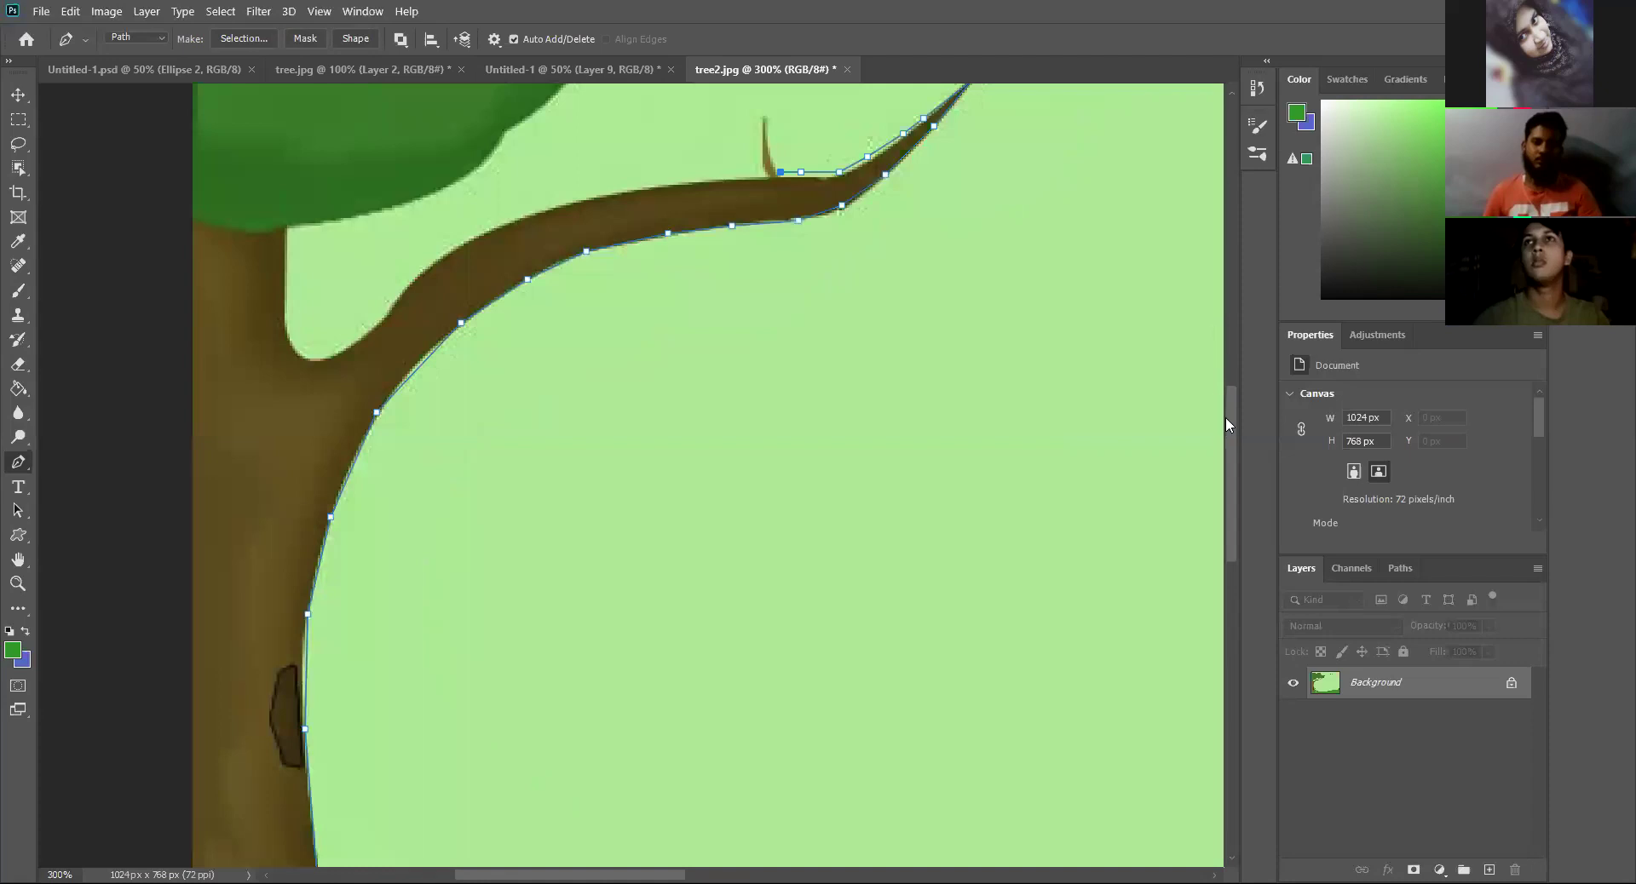
left_click_drag(1232, 416, 1230, 374)
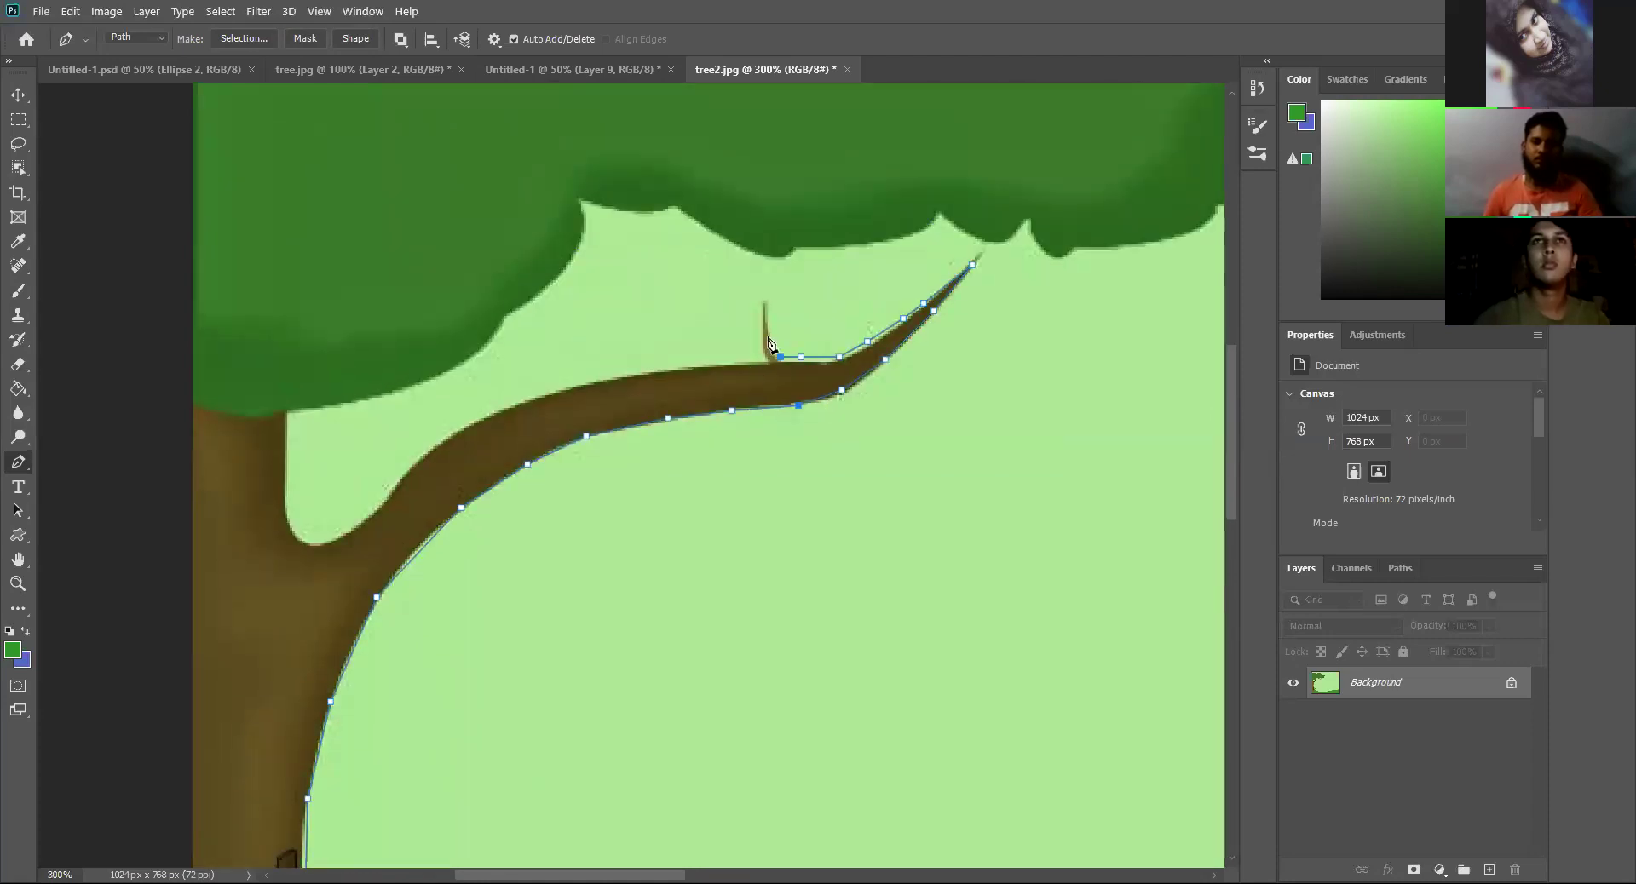
left_click(801, 357)
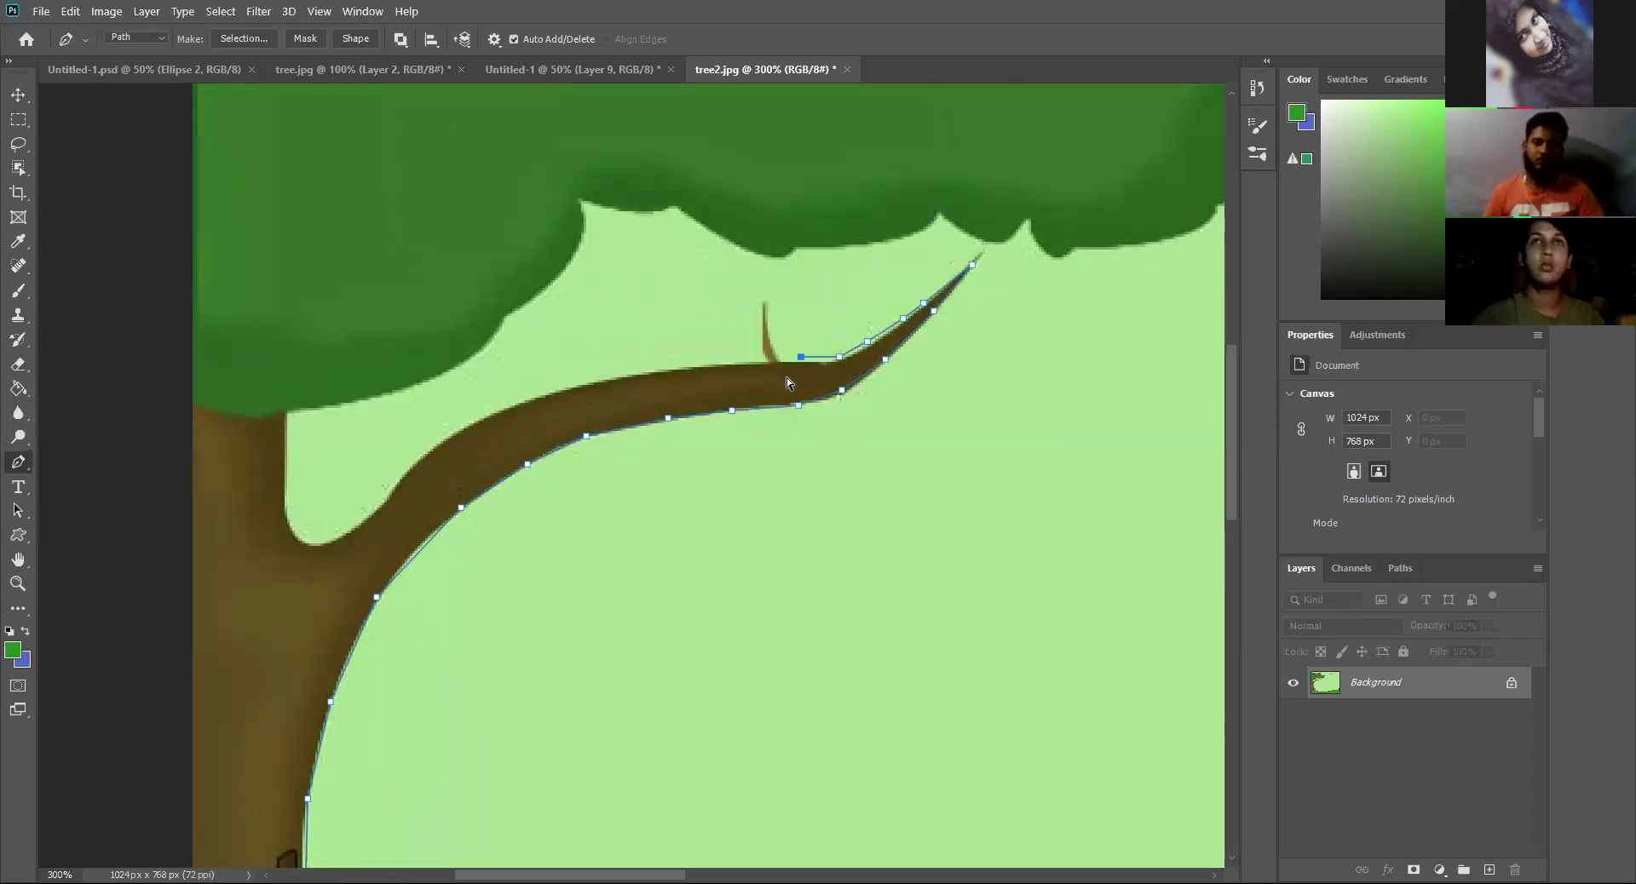
key("BackSpace")
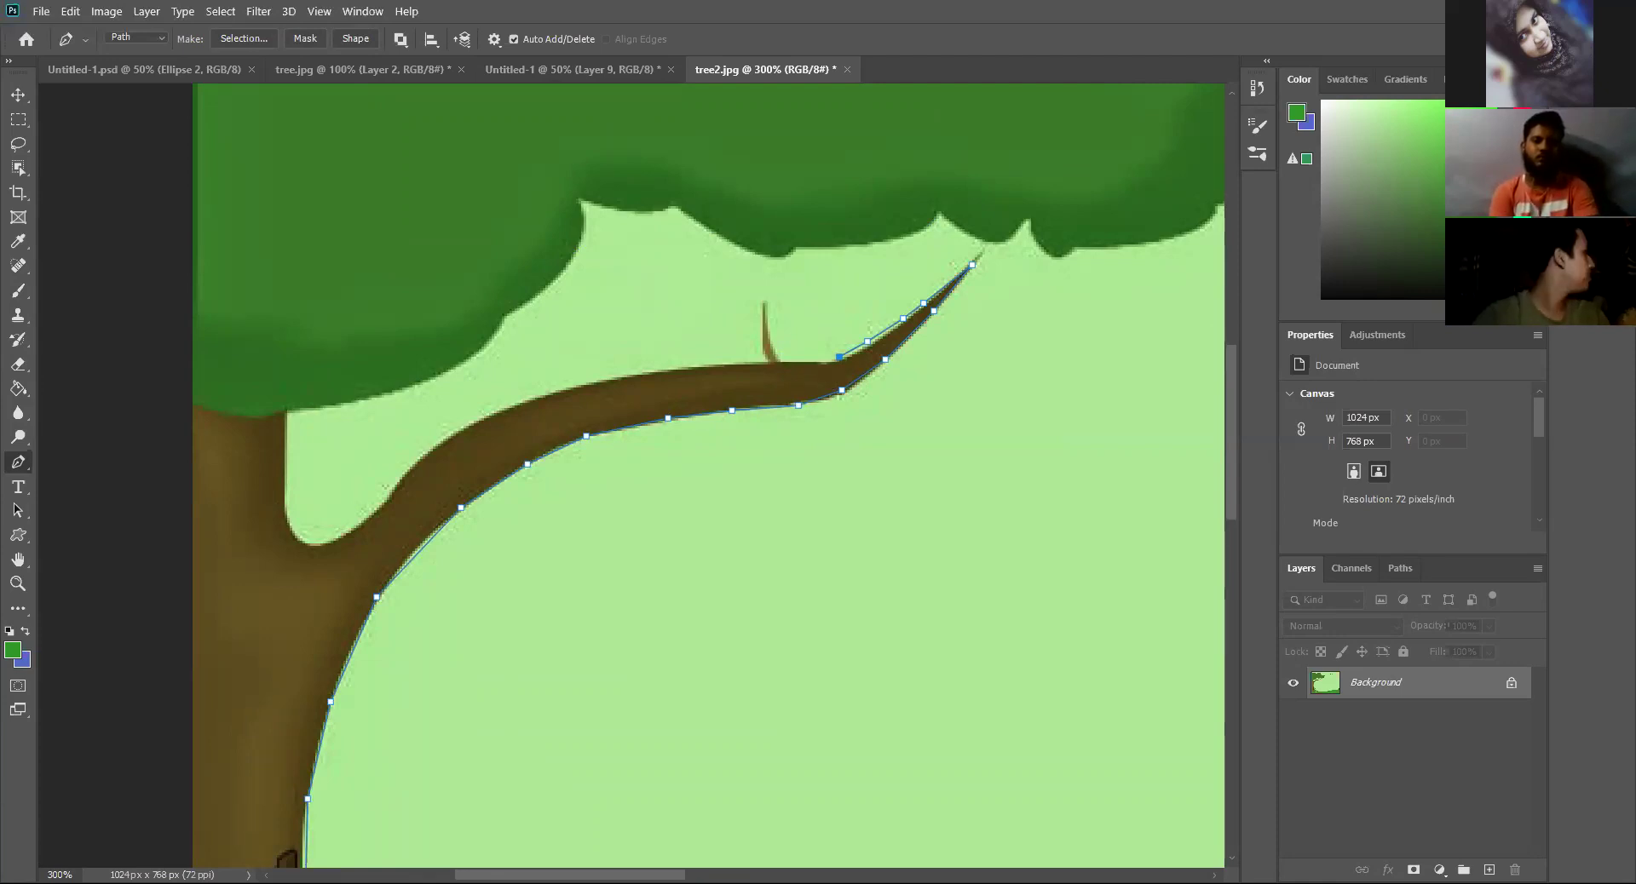
Step: Extend the path along the branch's upper edge and around the small upright twig
left_click(814, 362)
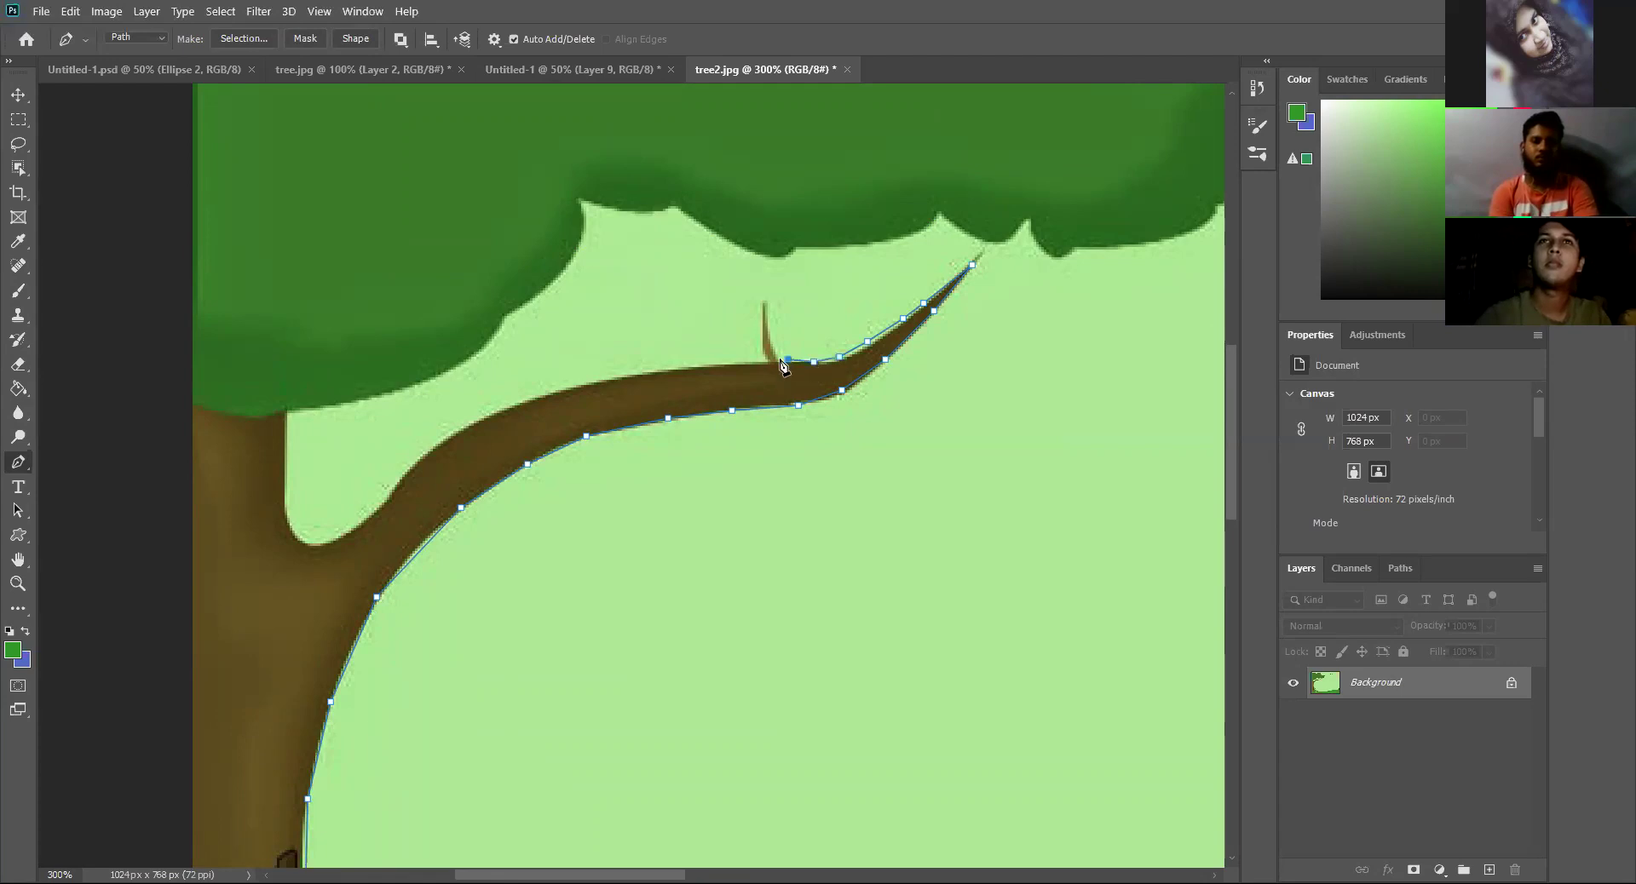
left_click(771, 337)
left_click(767, 304)
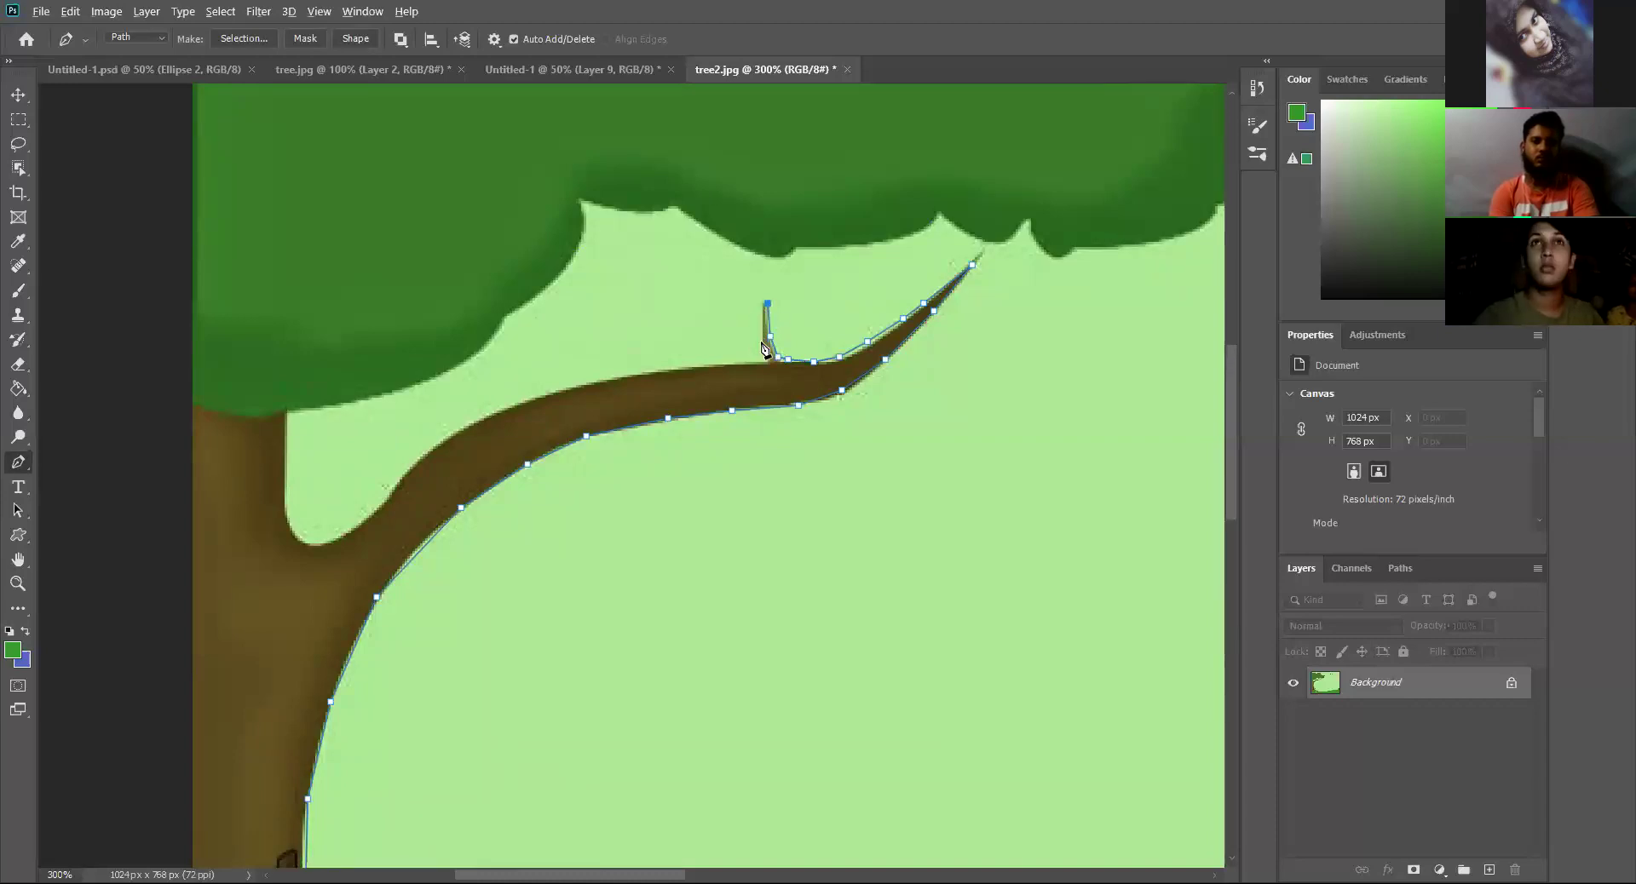
left_click(764, 337)
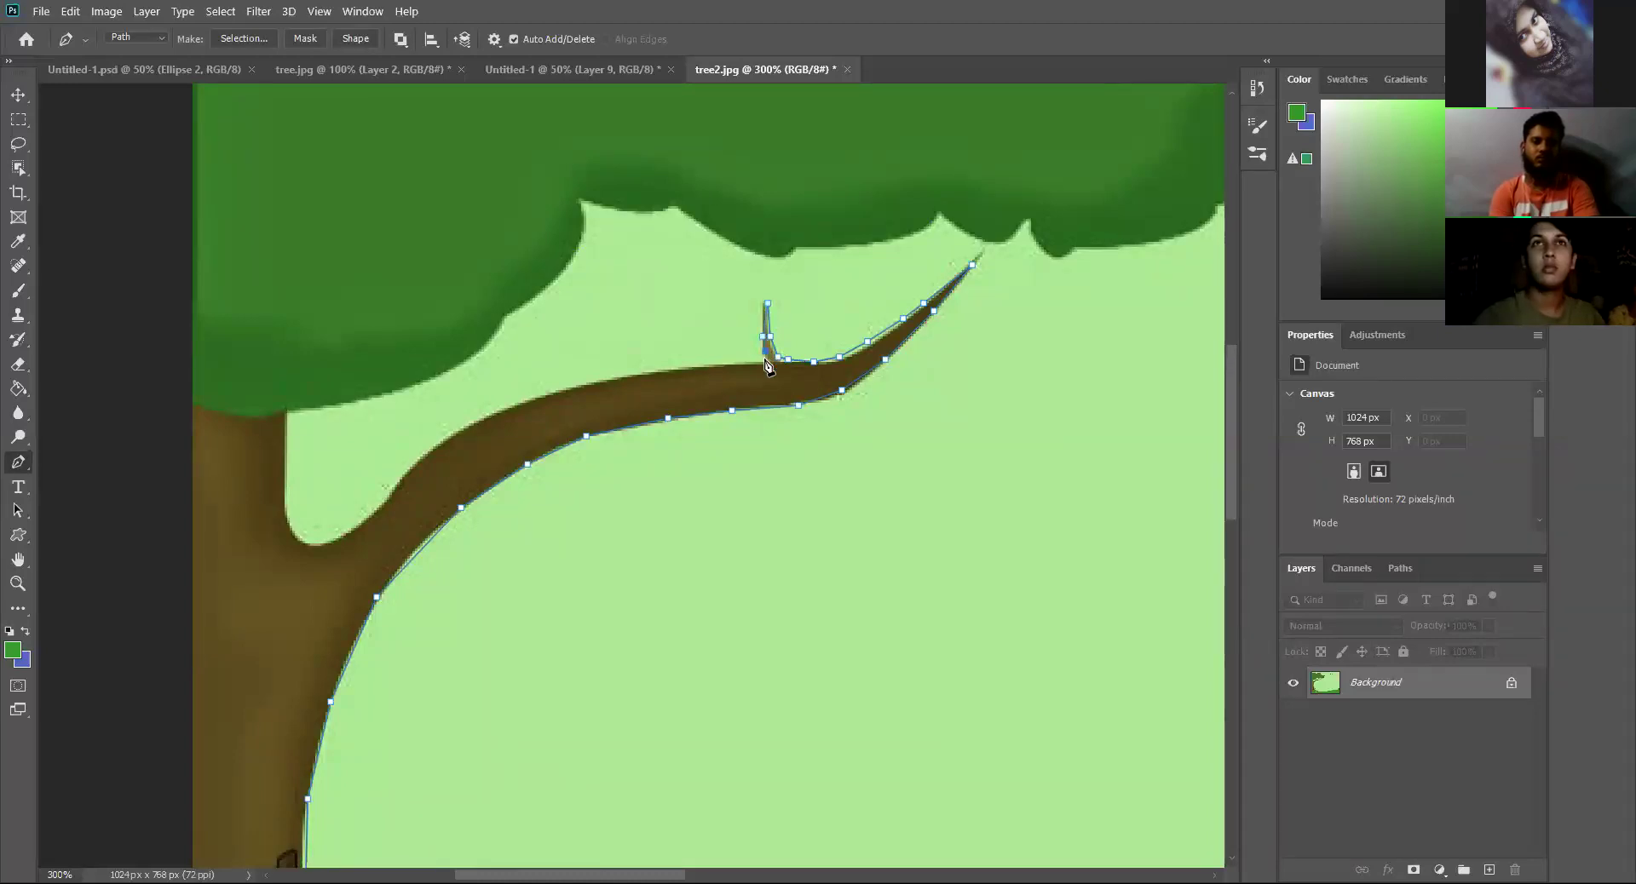
Step: Continue the path from the twig along the branch's upper edge and around the fork where it meets the trunk
left_click(726, 365)
left_click(641, 372)
left_click(568, 390)
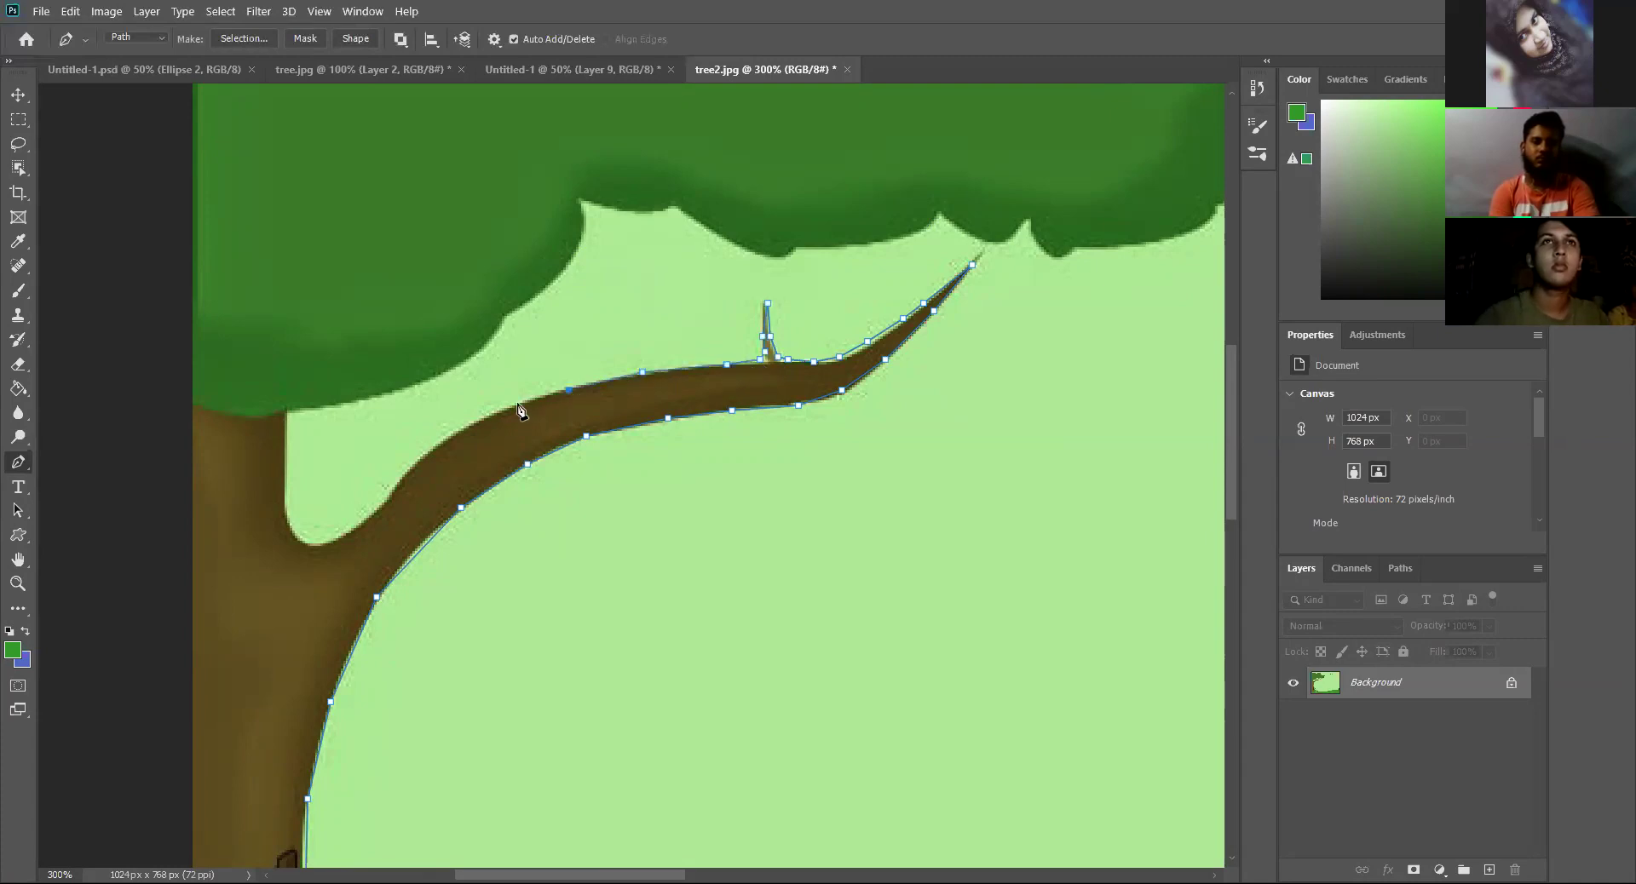
left_click(500, 414)
left_click(443, 441)
left_click(372, 512)
left_click(326, 541)
left_click(287, 524)
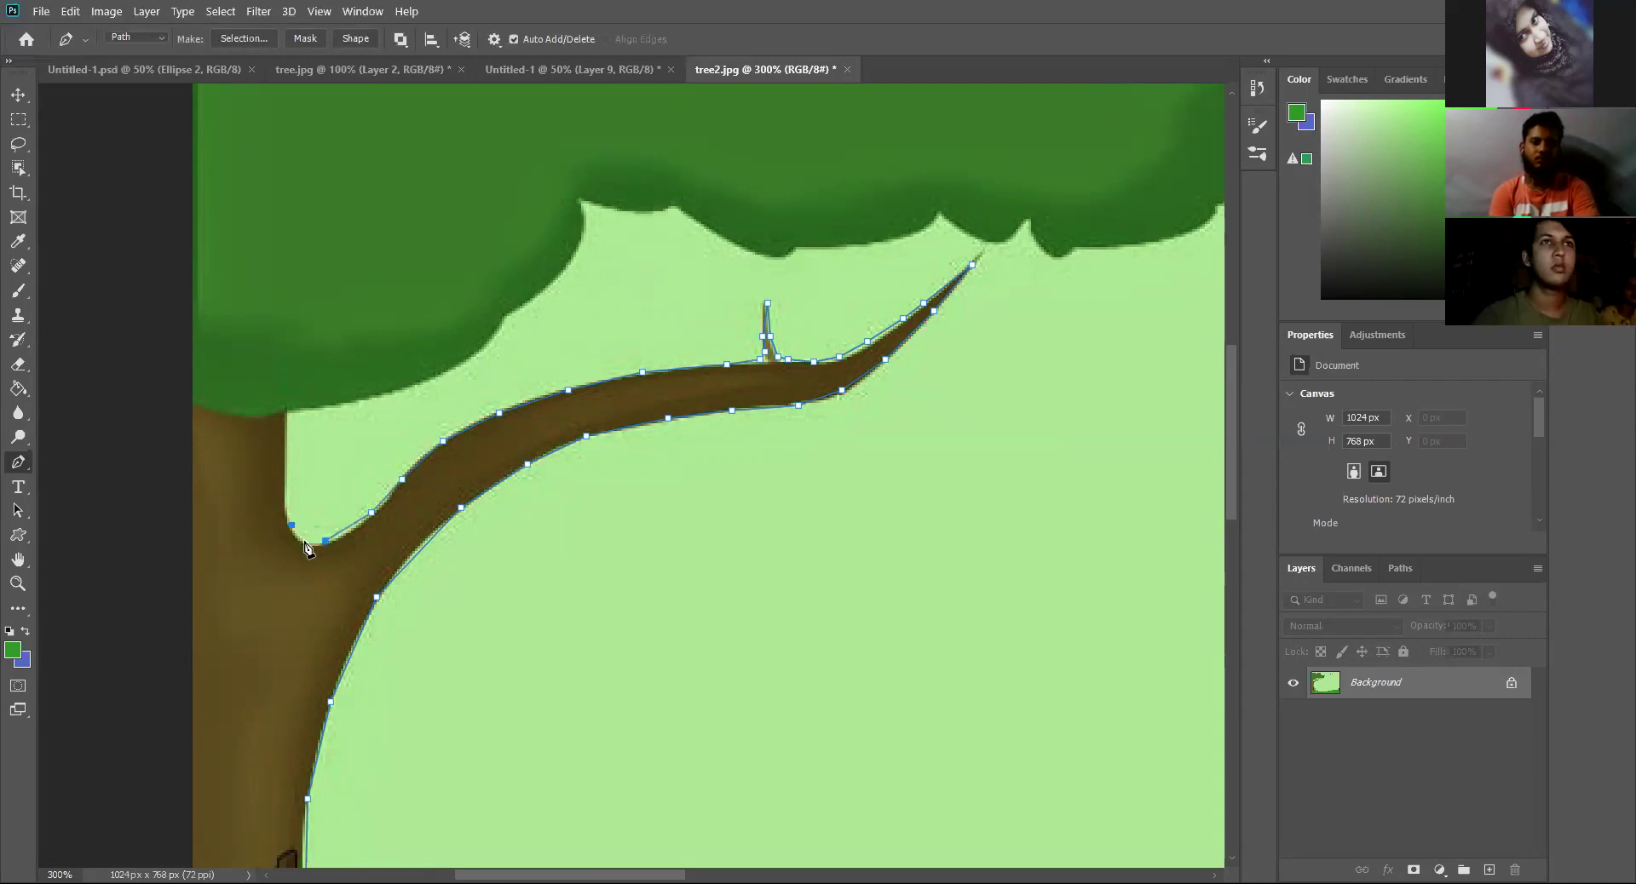
left_click(285, 511)
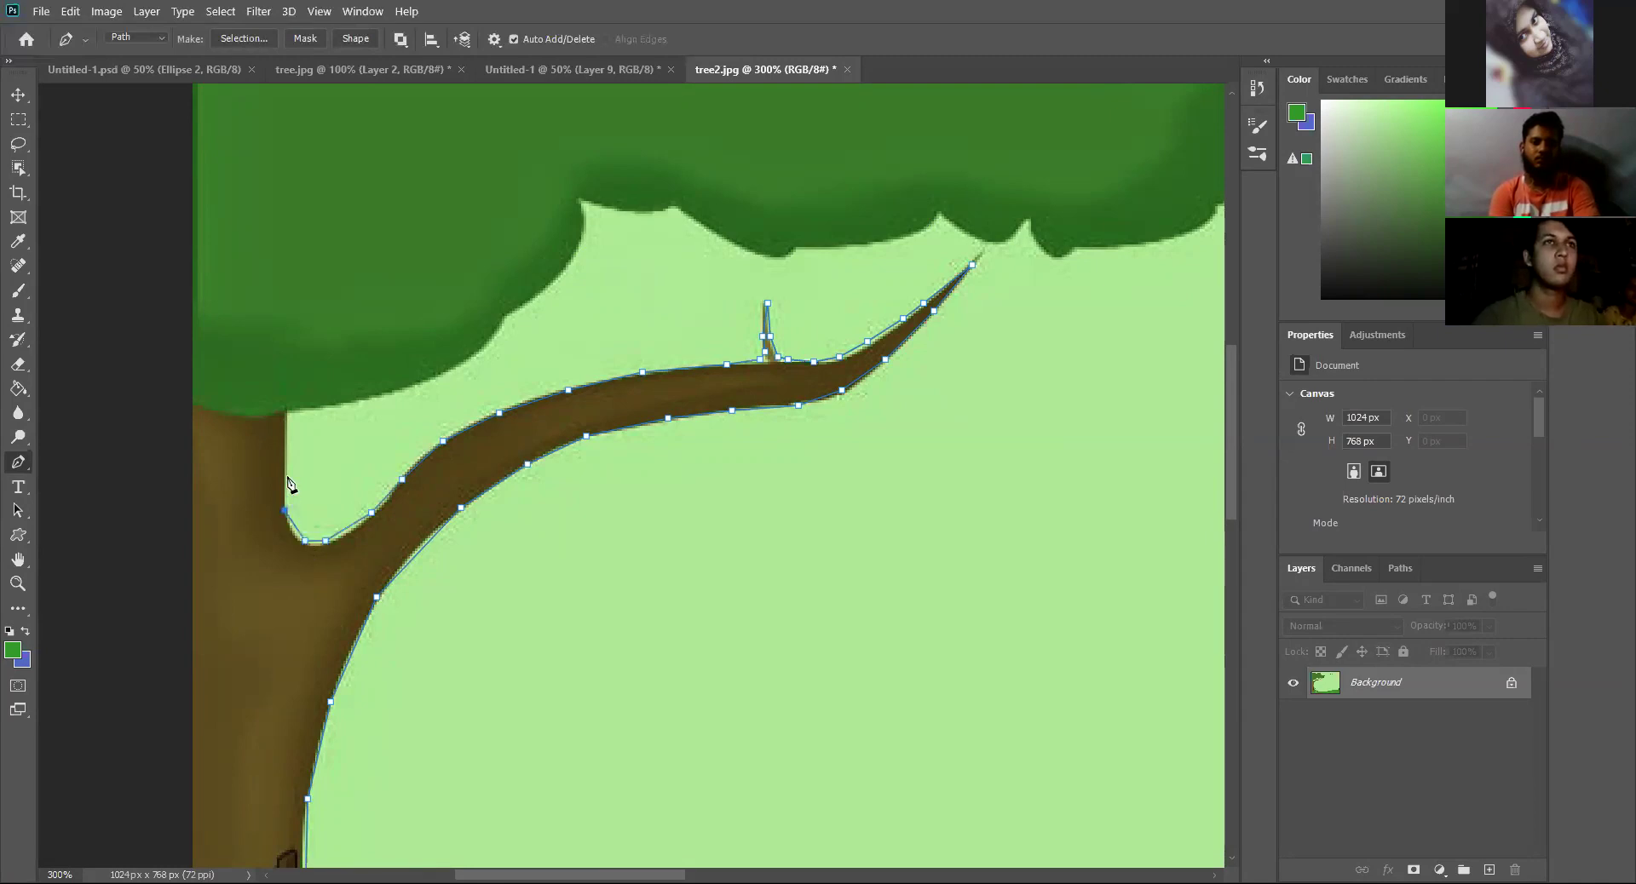
Step: Trace up the trunk above the fork and along the underside of the foliage to the canvas edge
left_click(284, 472)
left_click(287, 425)
left_click(285, 409)
left_click(256, 420)
left_click(225, 418)
left_click(193, 406)
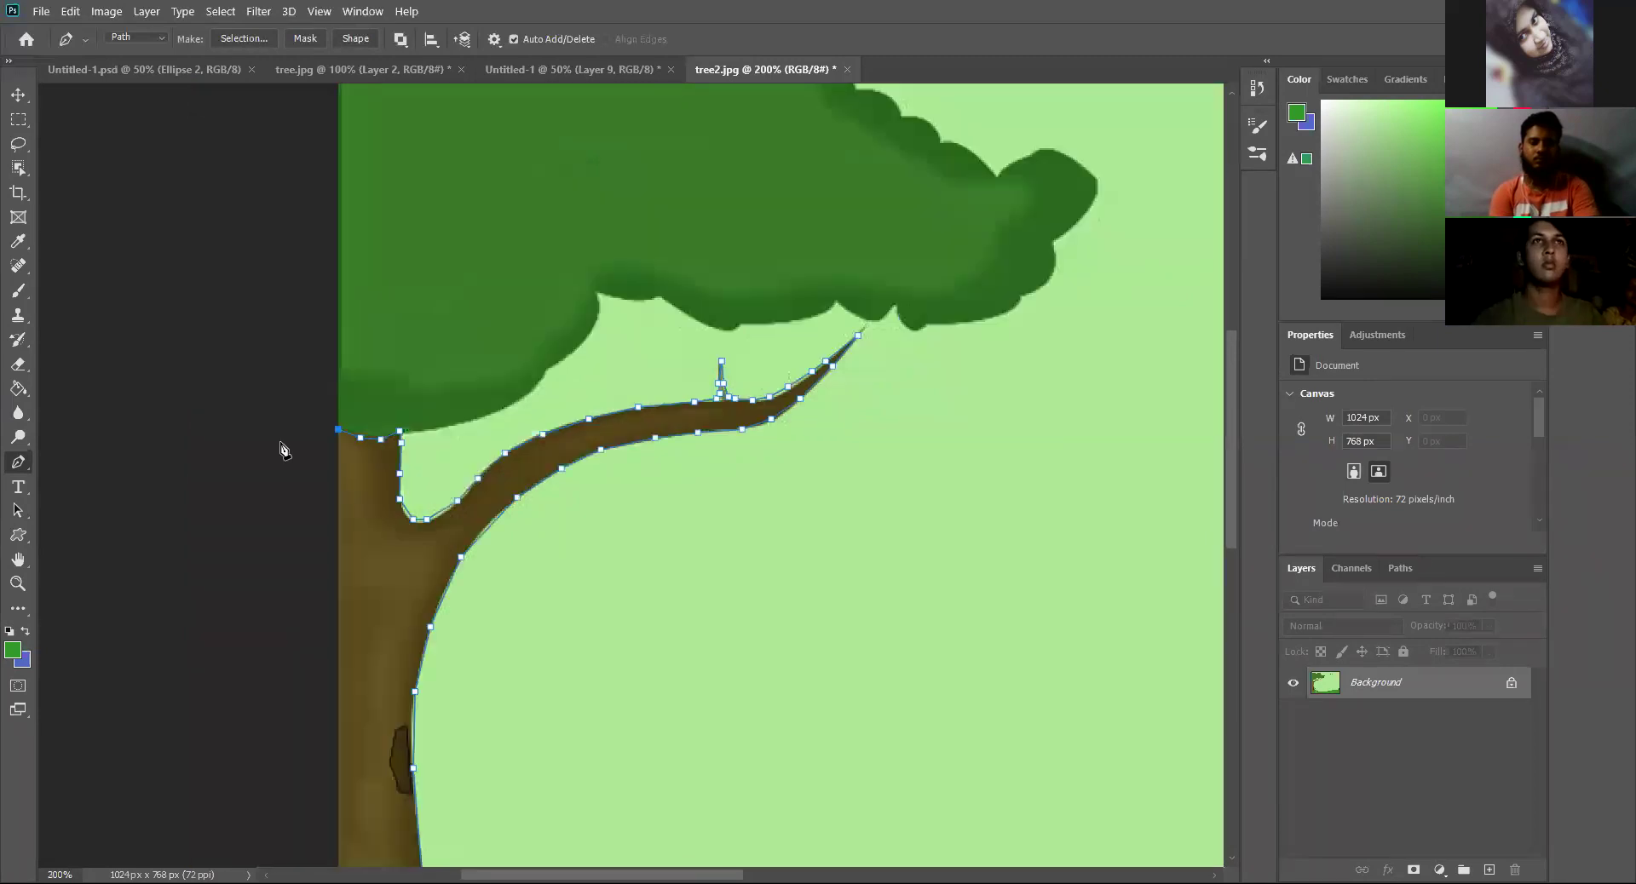
Step: Close the trunk path by running it down the canvas edge to its starting anchor at the base
key("ctrl+minus")
key("ctrl+minus")
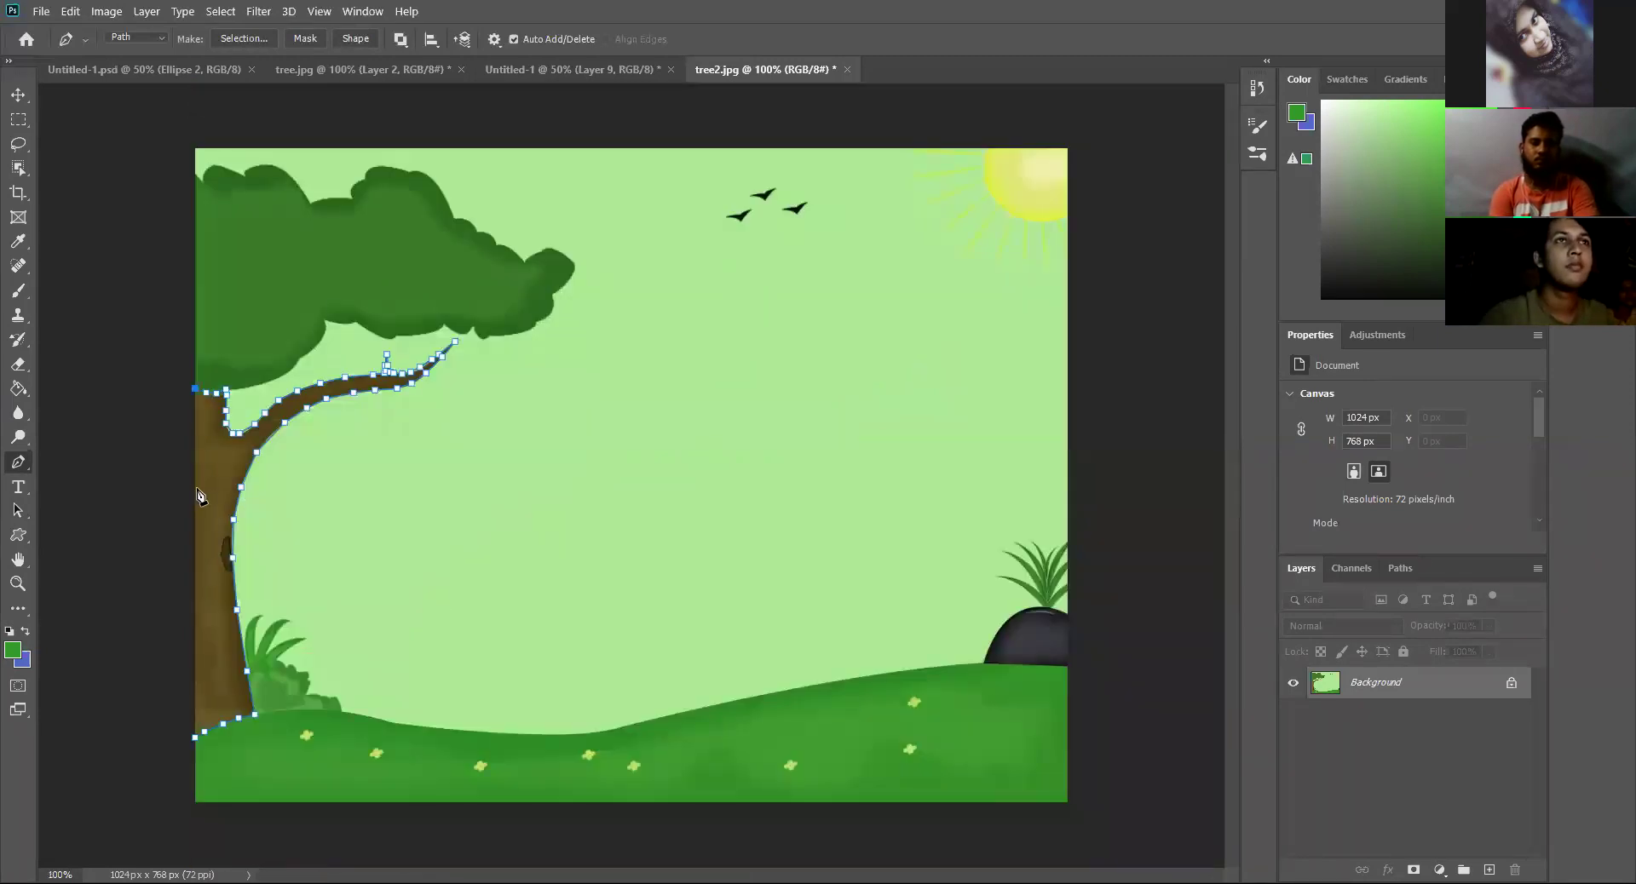
left_click(196, 492)
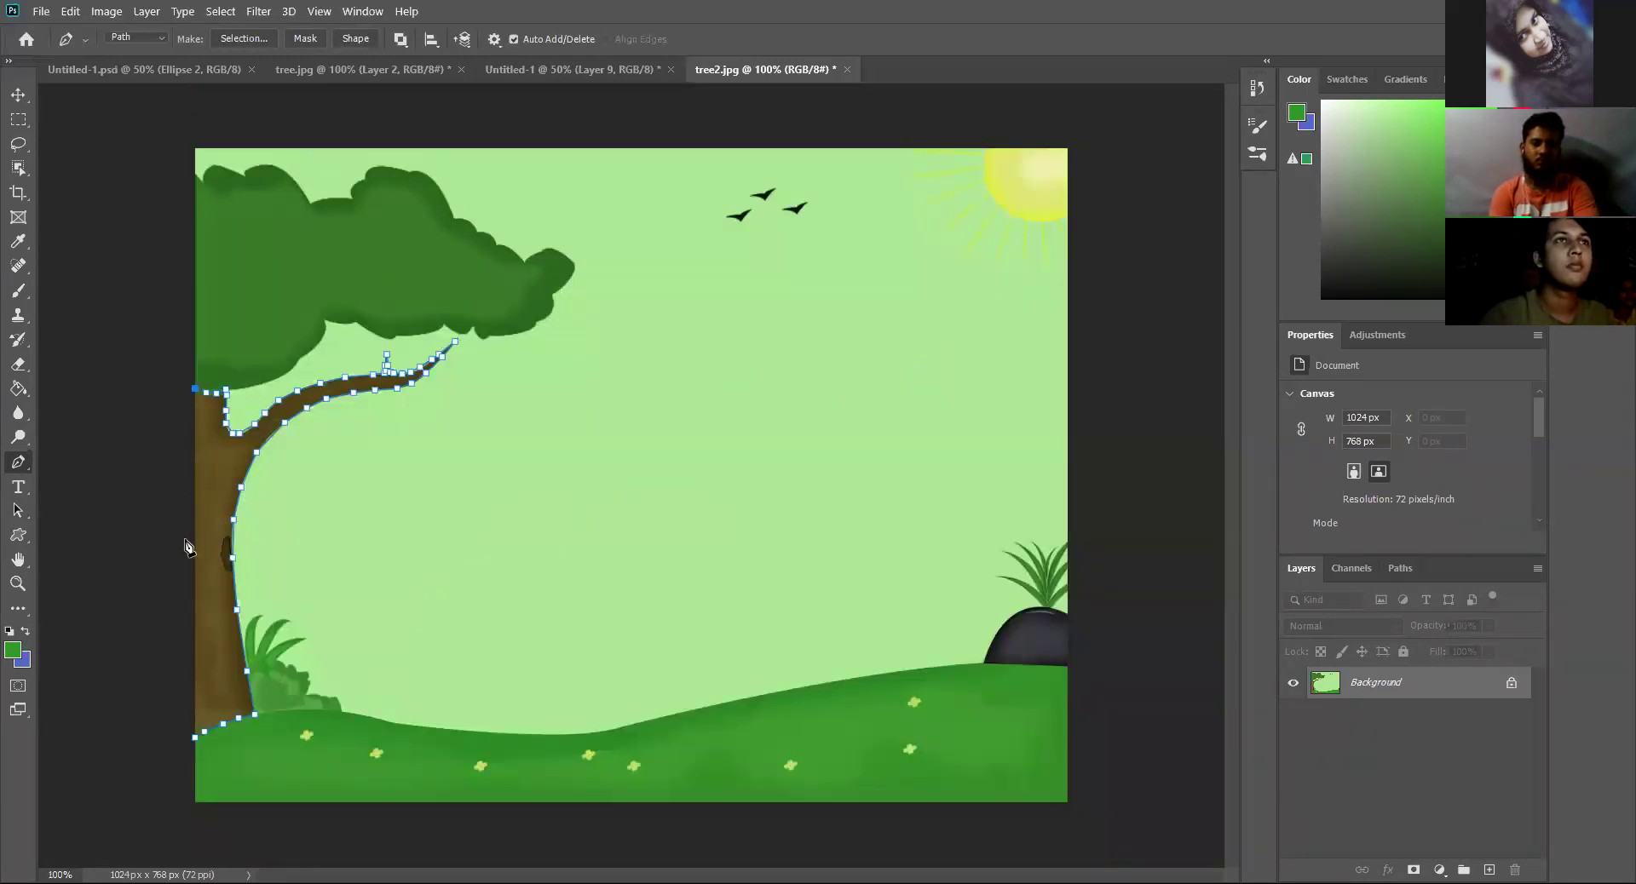
left_click(195, 610)
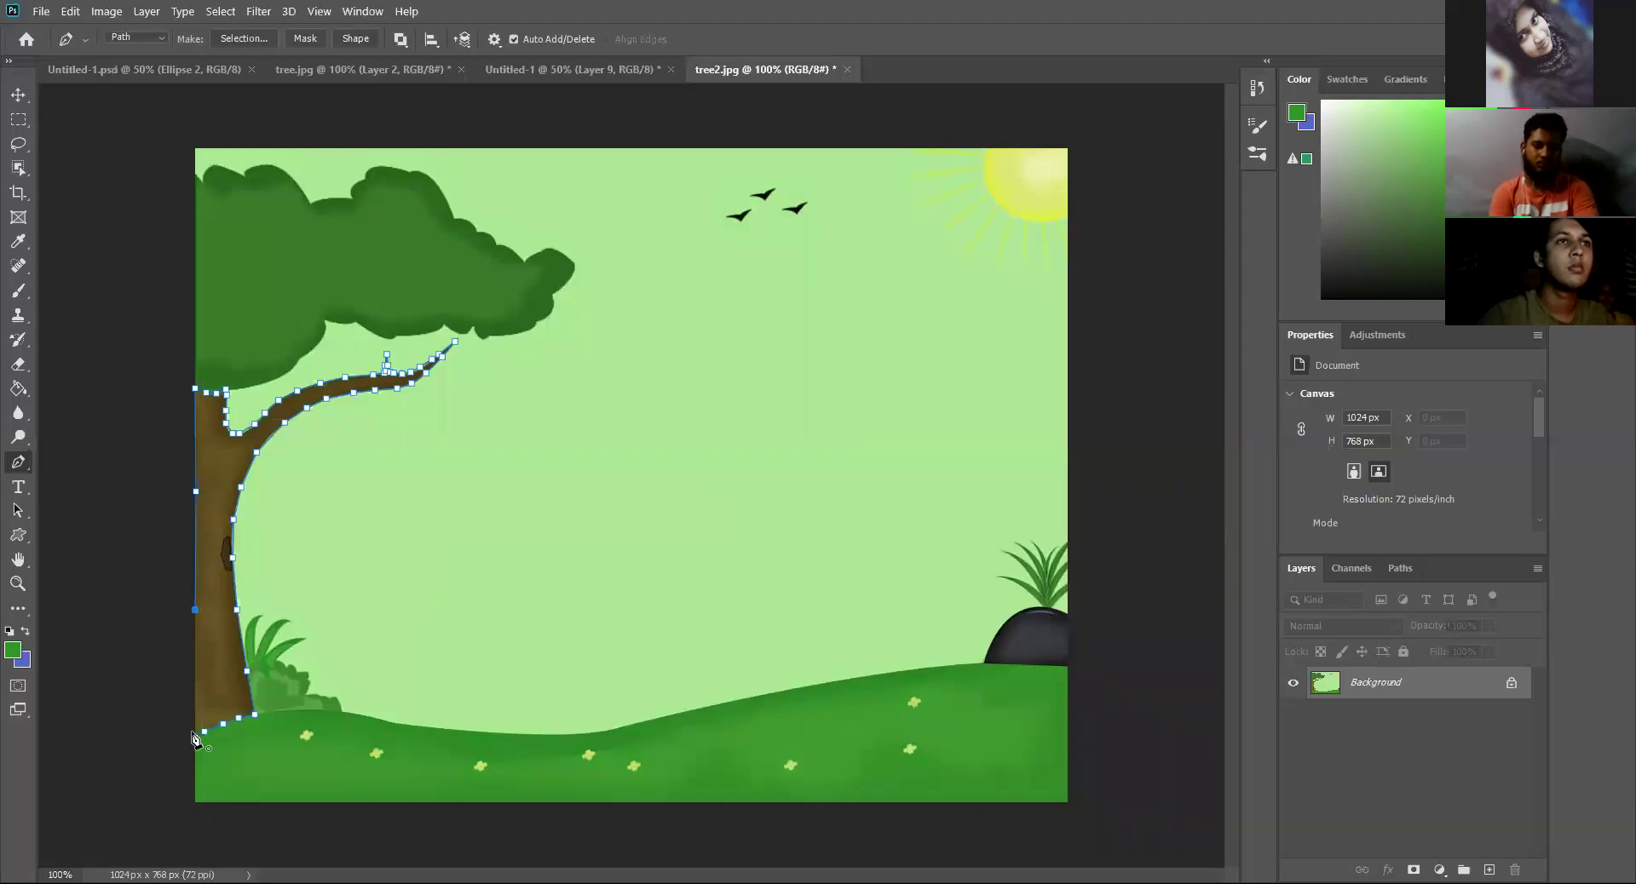
left_click(195, 739)
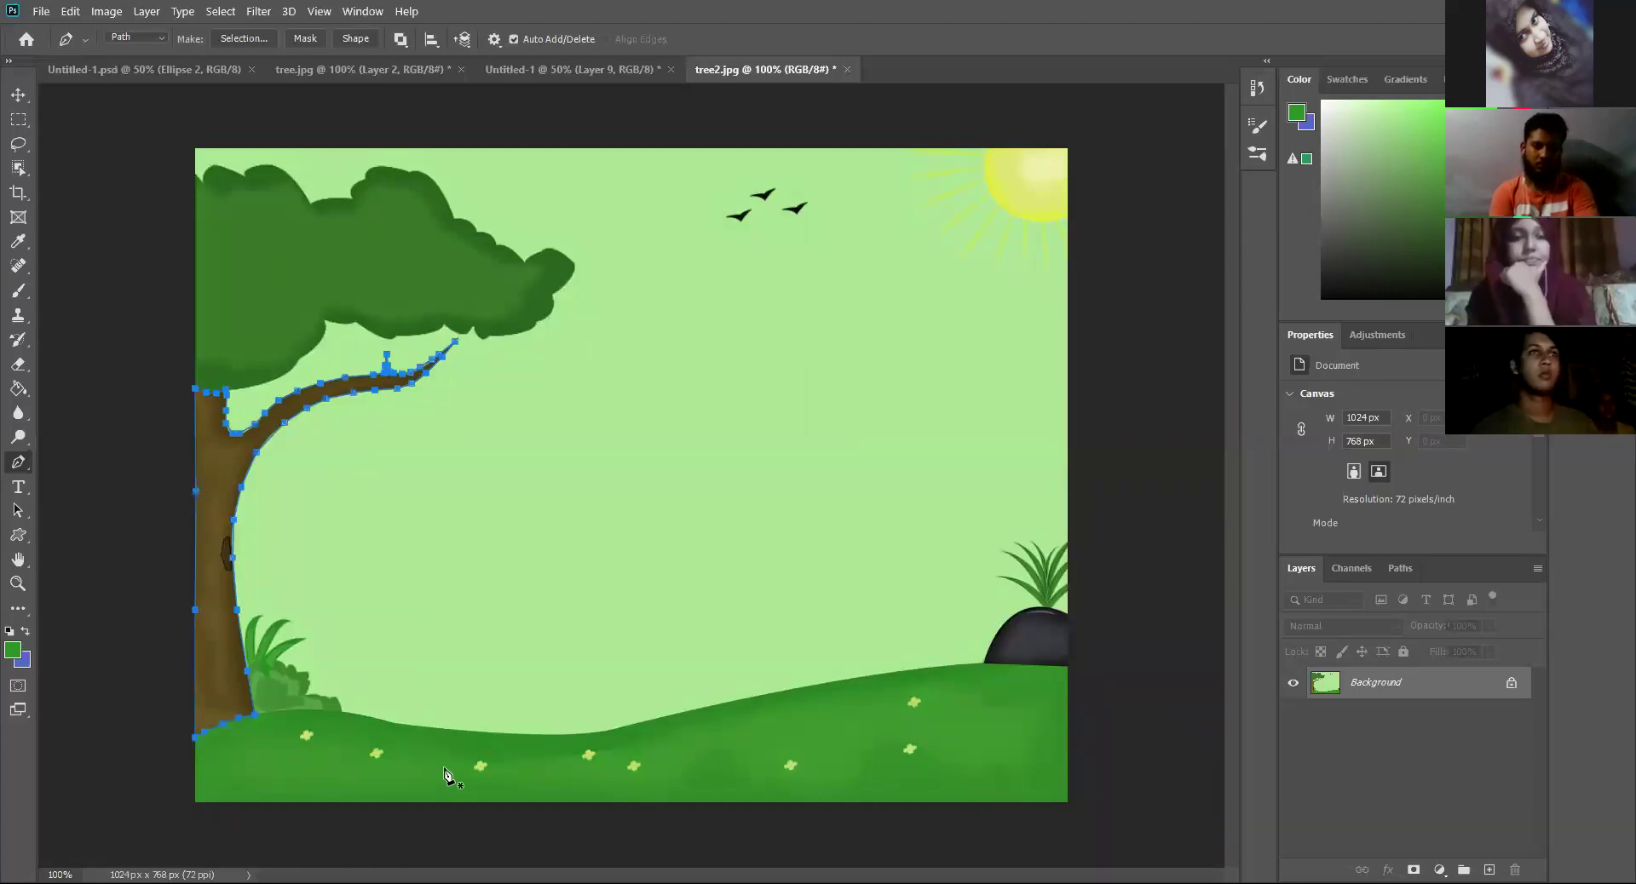
Step: Convert the closed trunk and branch path into a selection
right_click(228, 464)
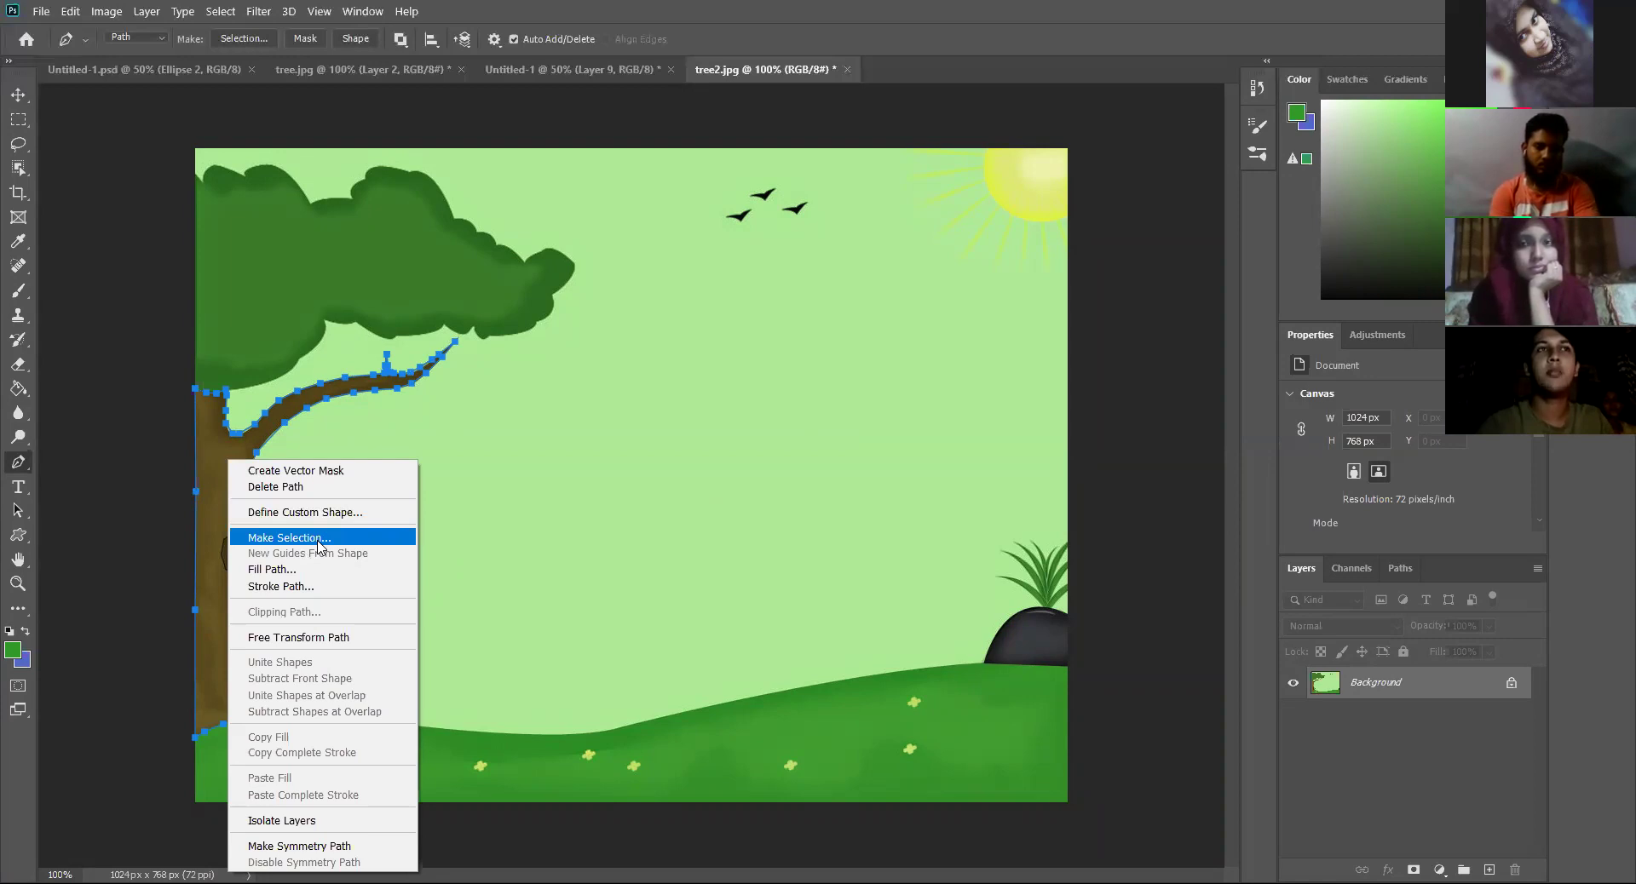
key("Return")
left_click(921, 230)
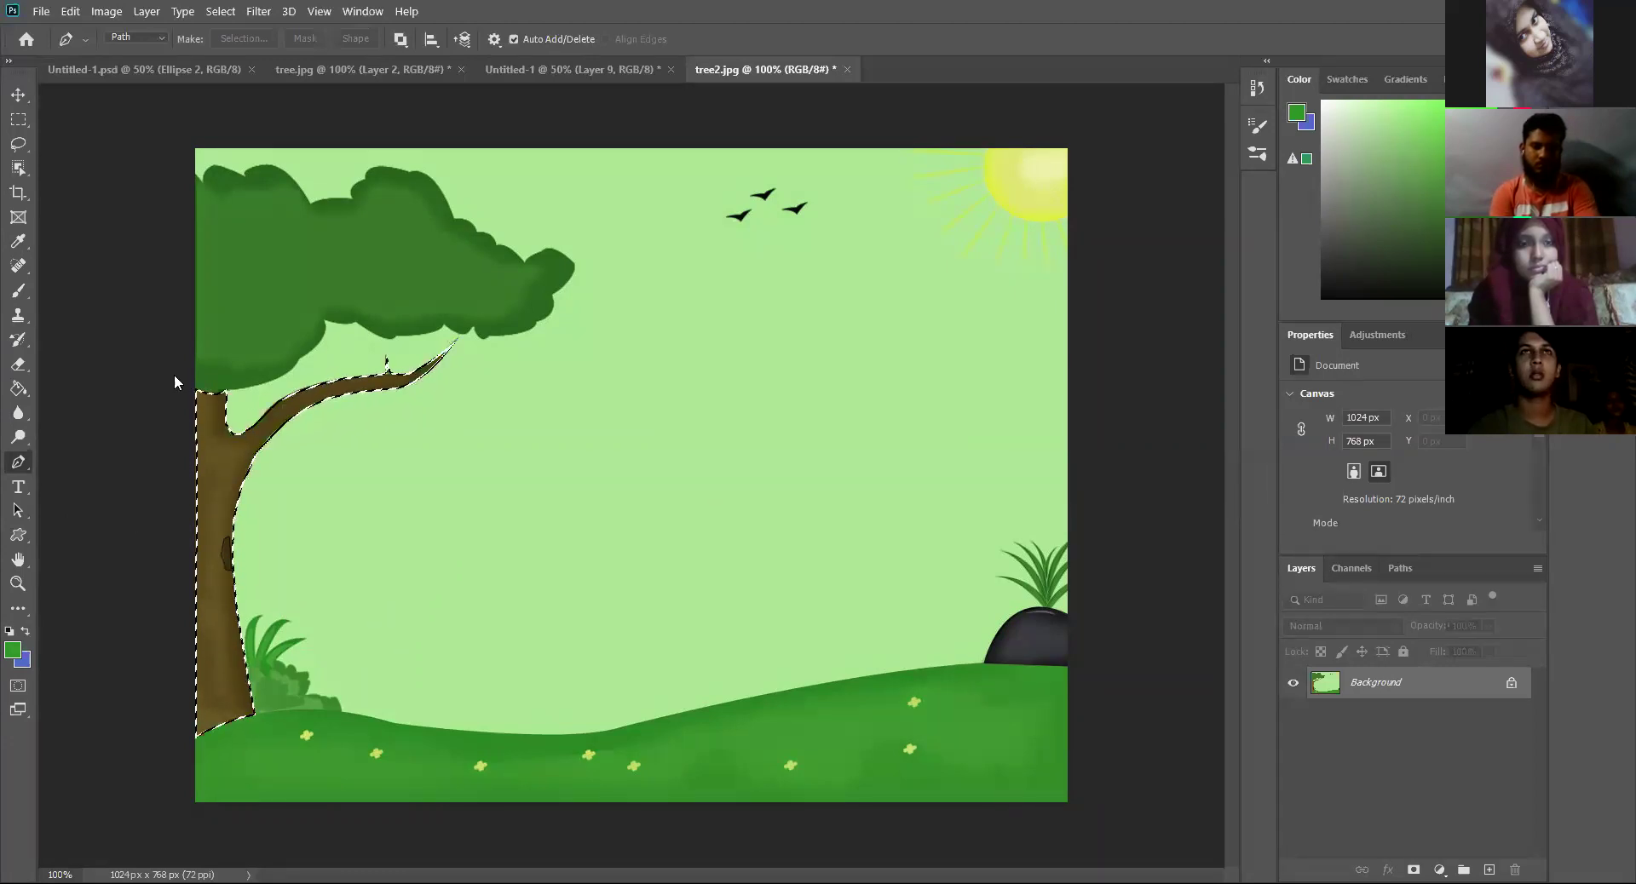
left_click(51, 11)
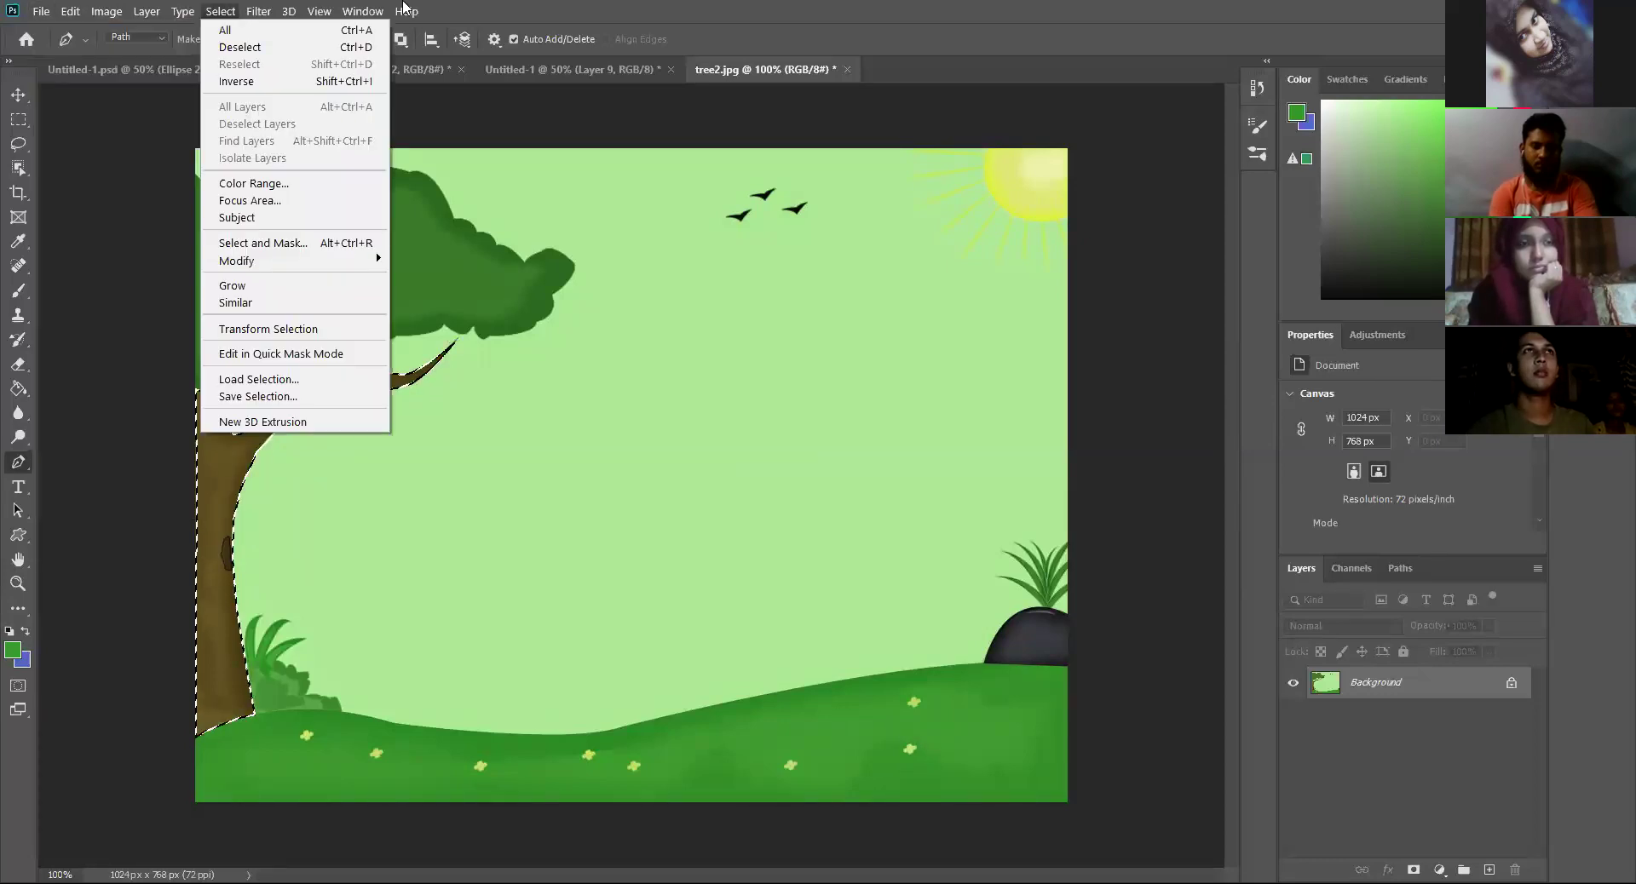
mouse_move(109, 17)
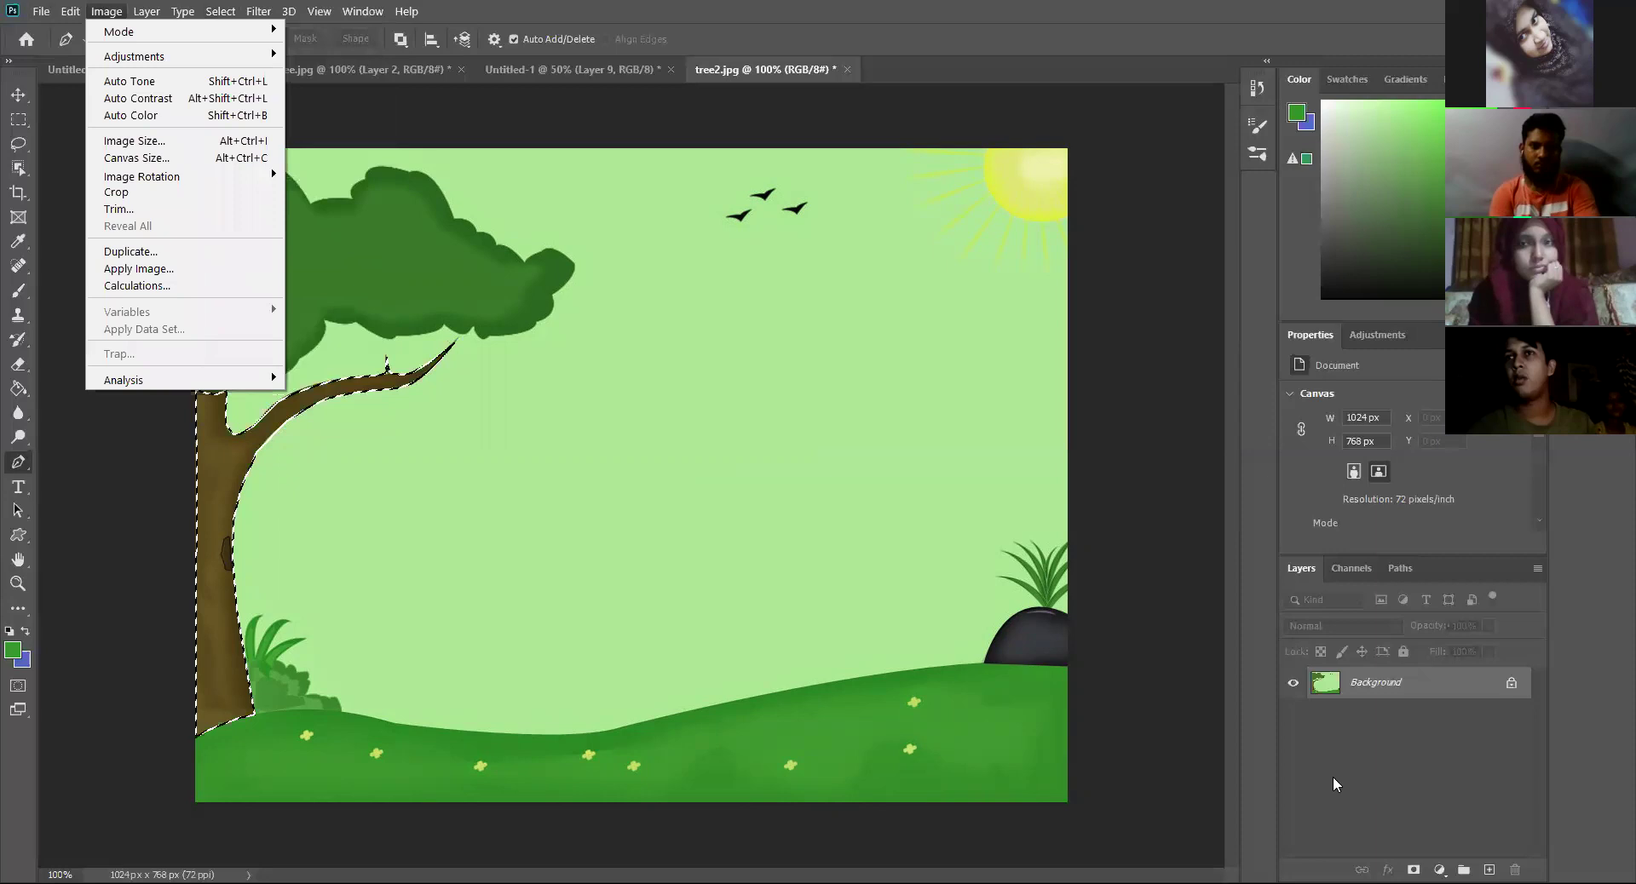
left_click(778, 103)
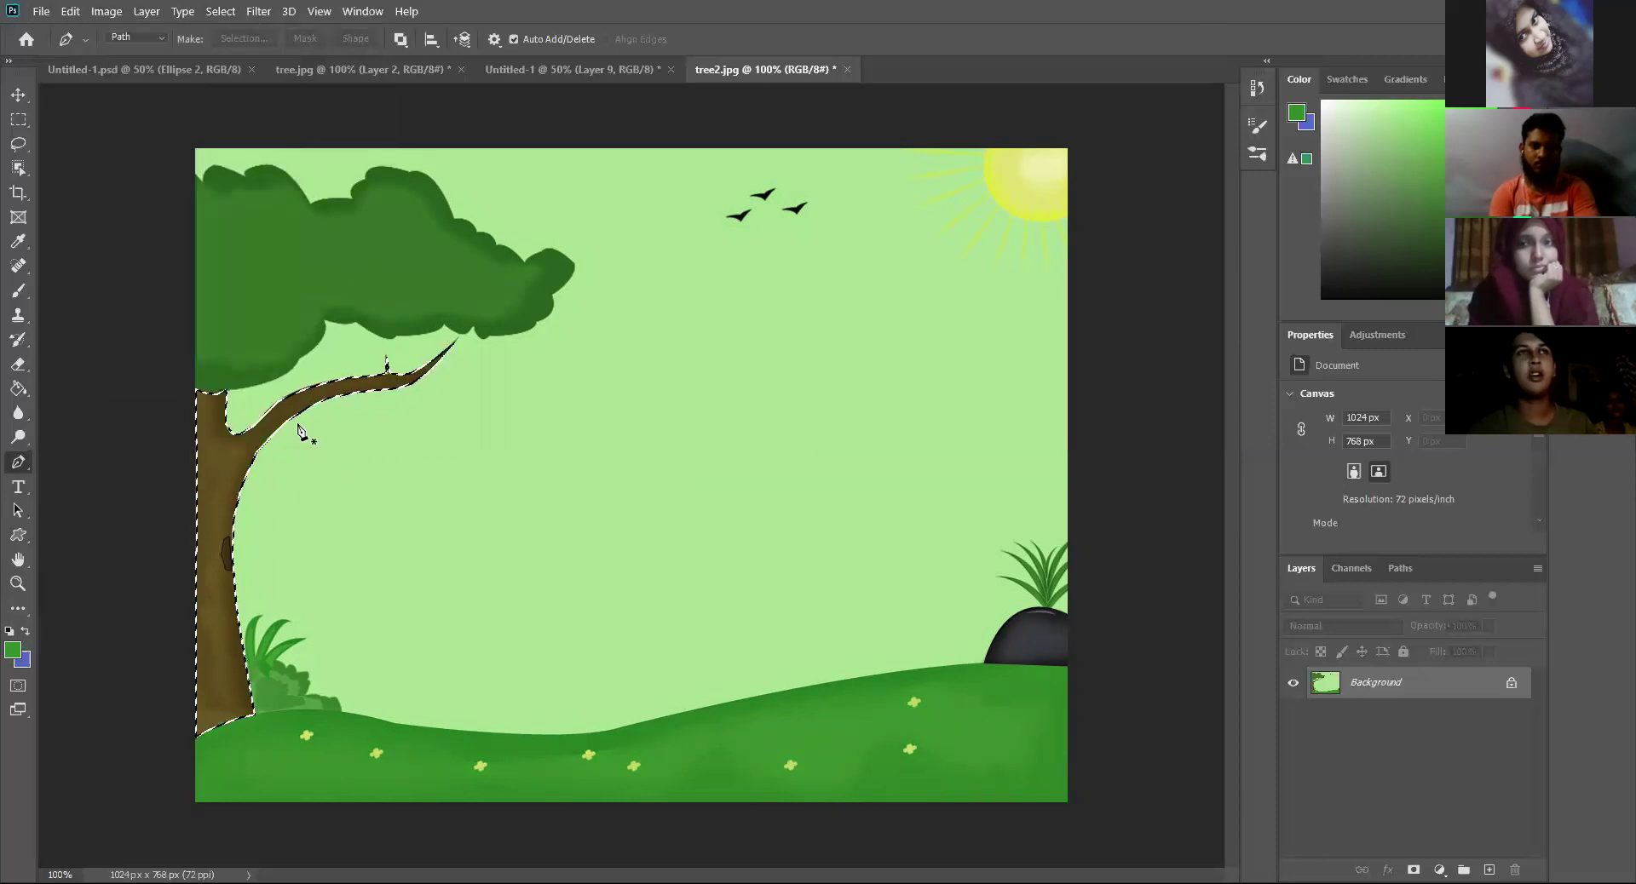
Step: Check the layer stack in the tree.jpg document, and return to tree2.jpg
left_click(375, 73)
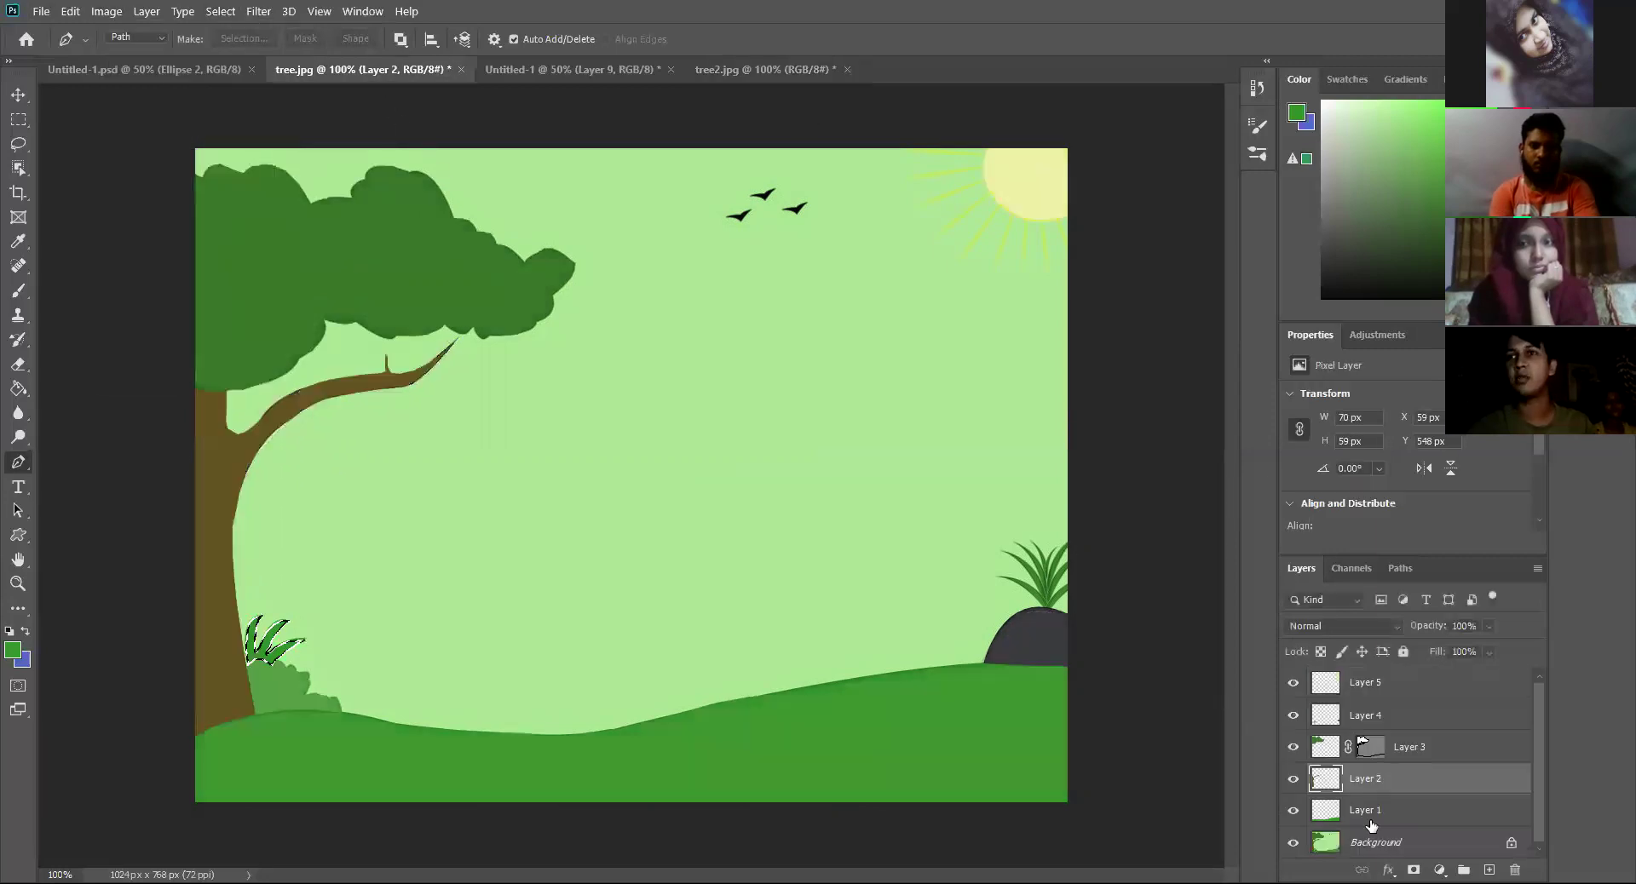
left_click(739, 70)
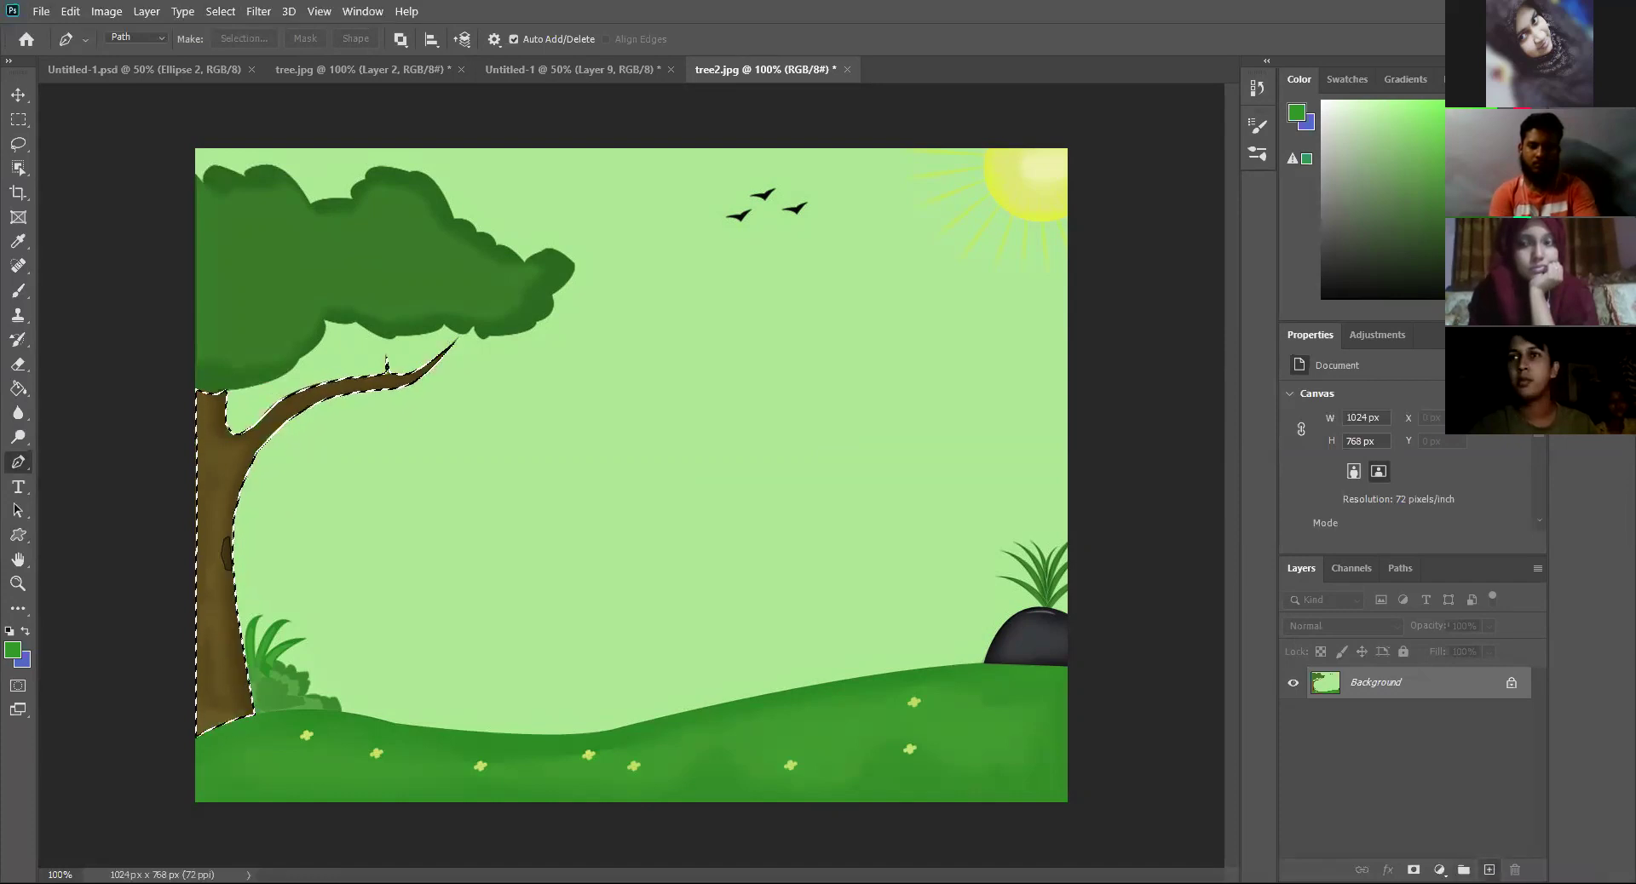
Step: Copy the selected trunk and branch onto a new layer above the background, and clear the selection
left_click(1489, 870)
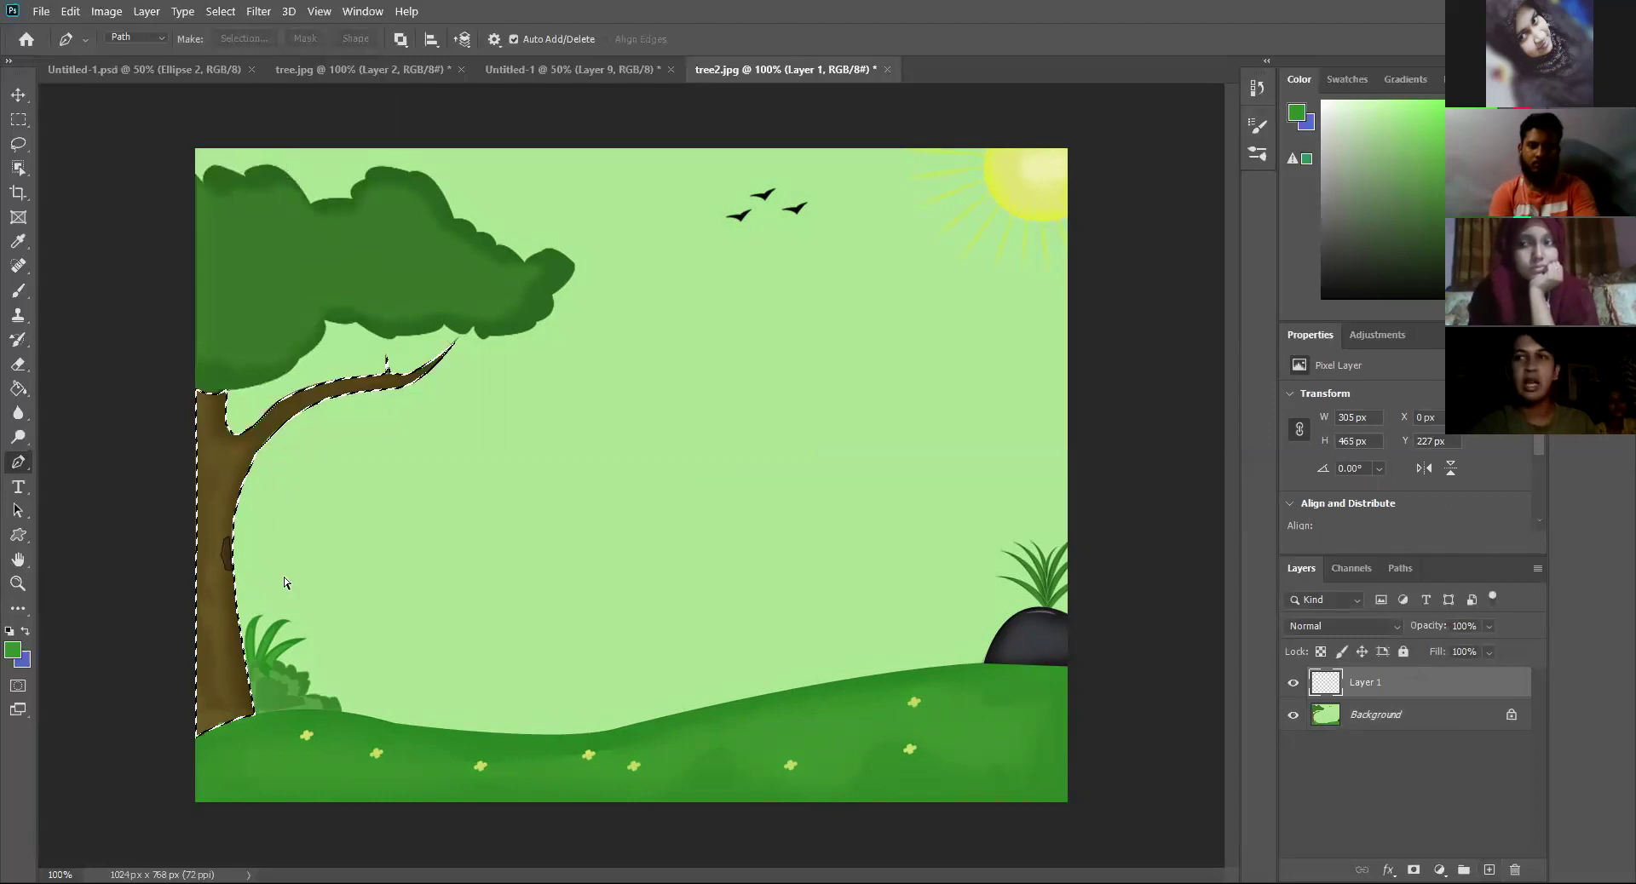
key("ctrl+d")
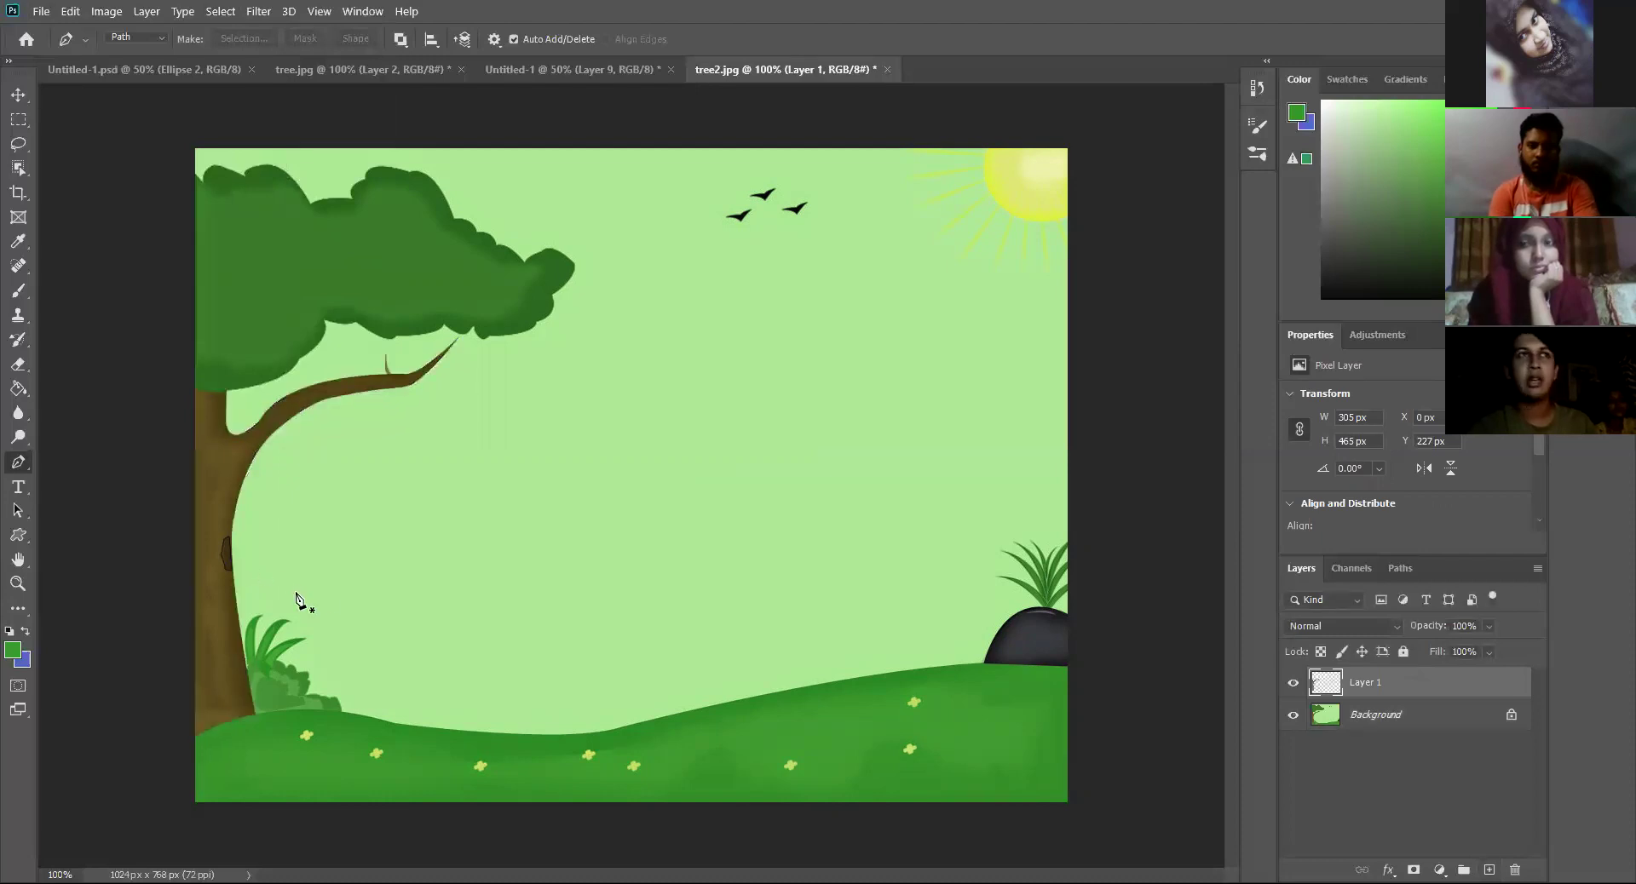
right_click(1363, 685)
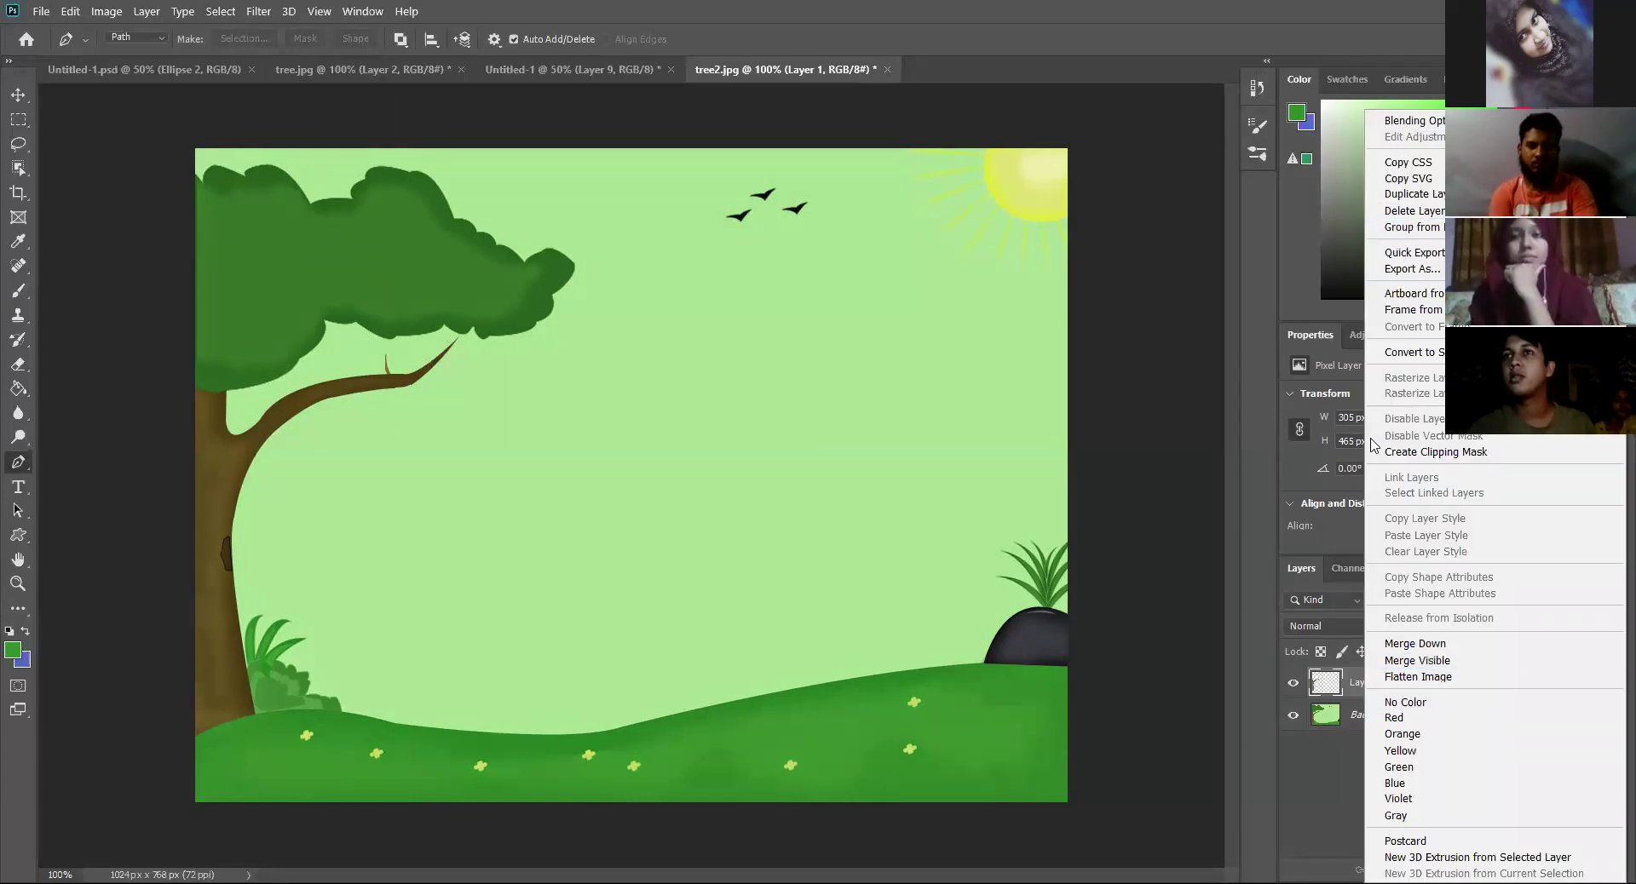
left_click(1353, 721)
left_click(1360, 721)
left_click(1362, 686)
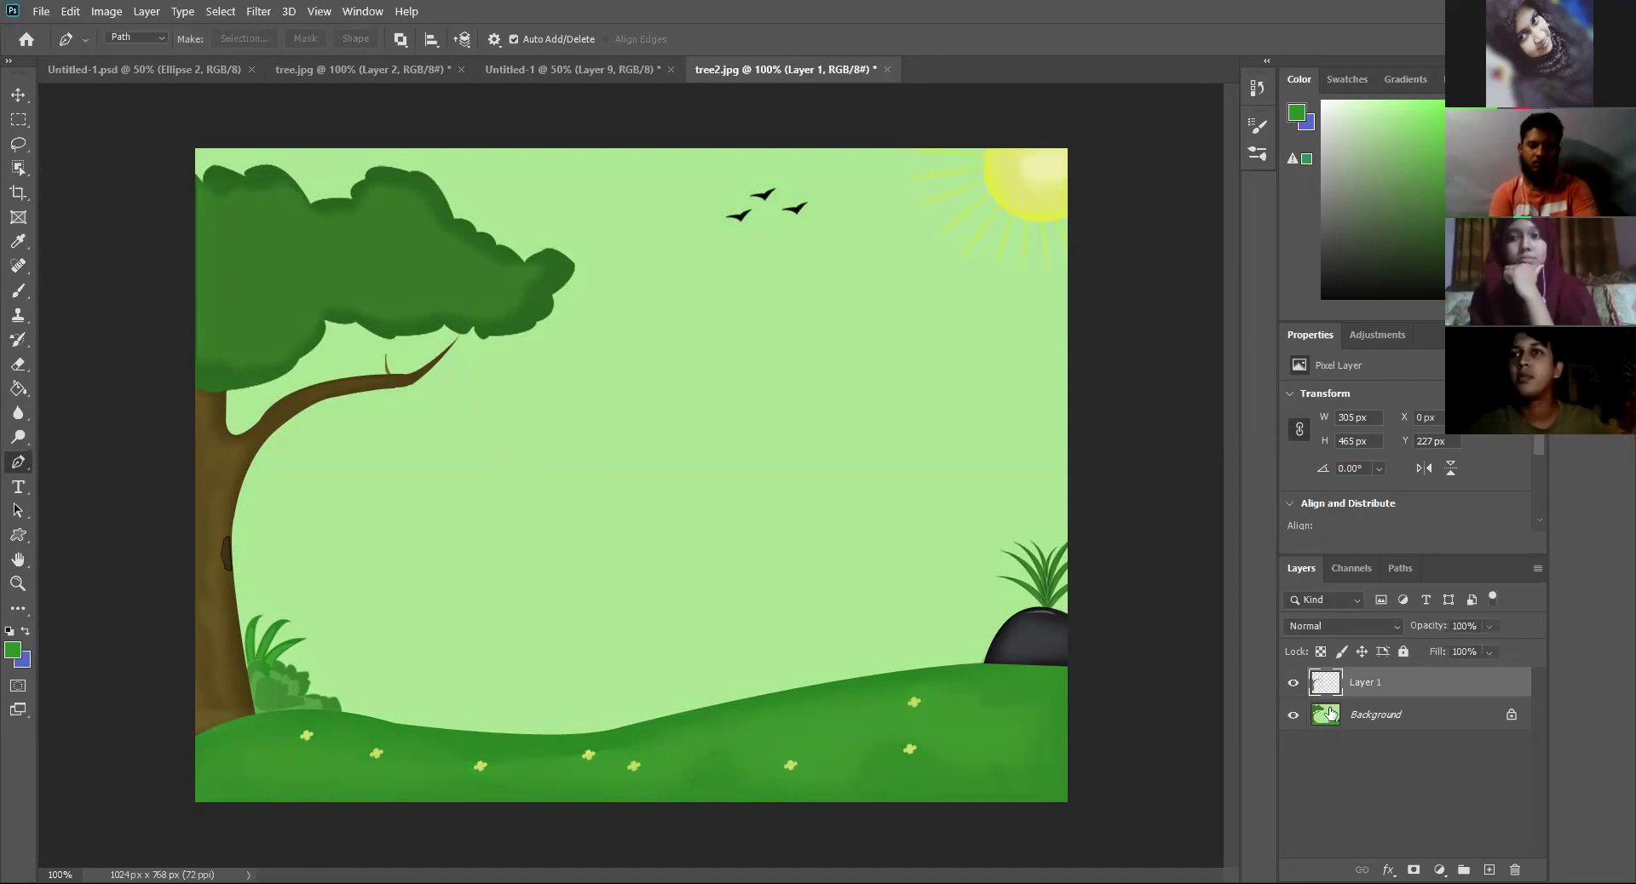
left_click(1373, 723)
left_click(1369, 686)
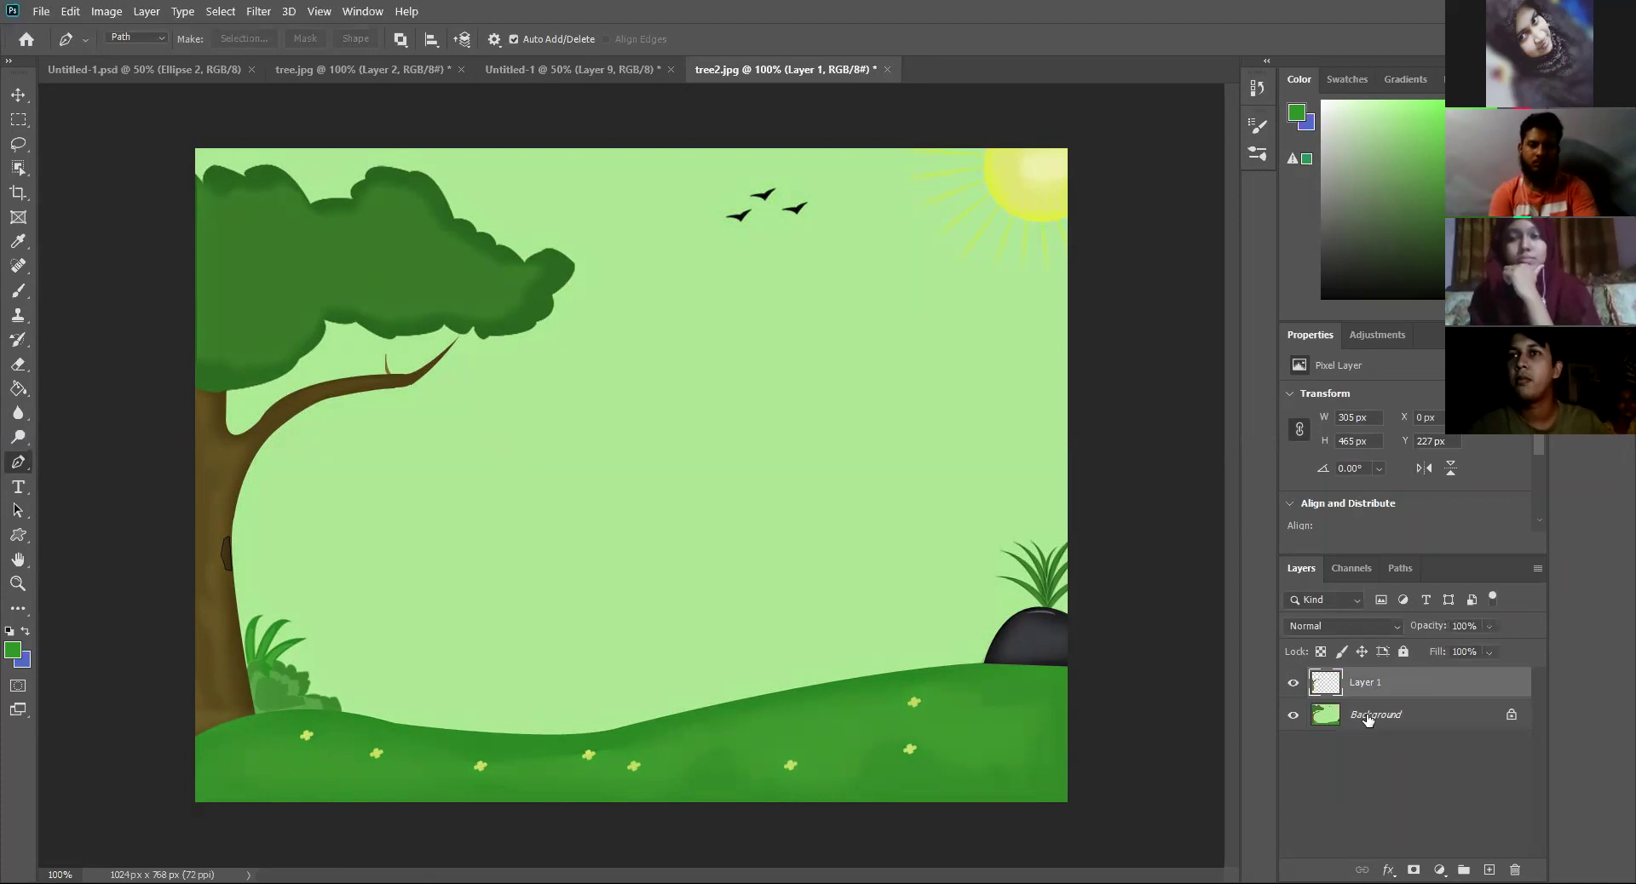
left_click(1369, 720)
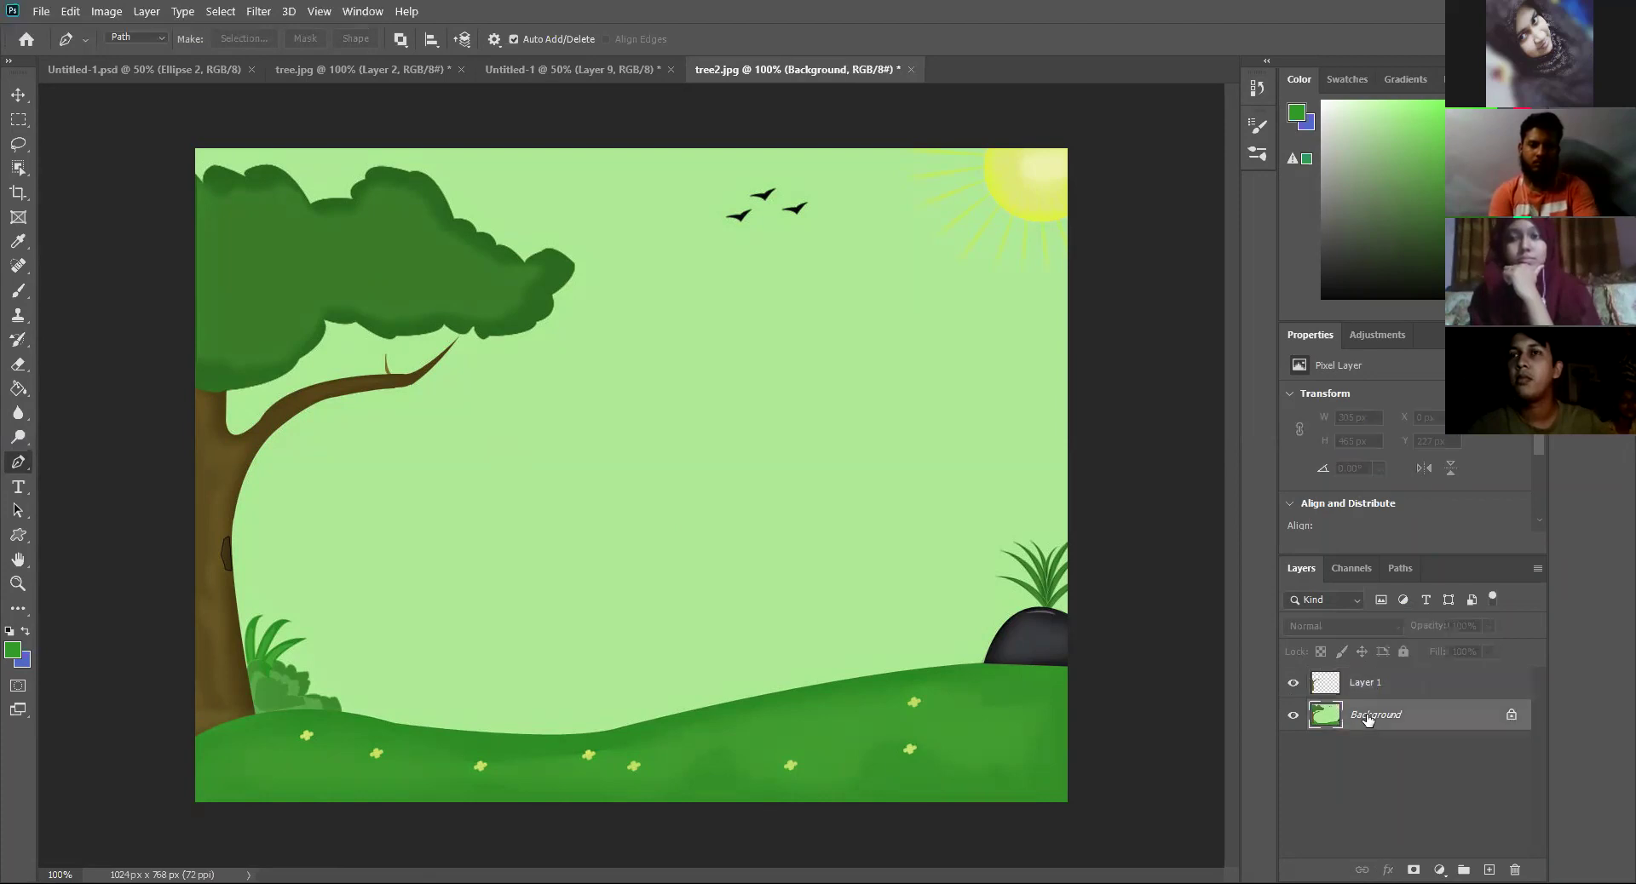
Step: Convert Layer 1, which holds the trunk and branch copy, to a smart object
left_click(1368, 688)
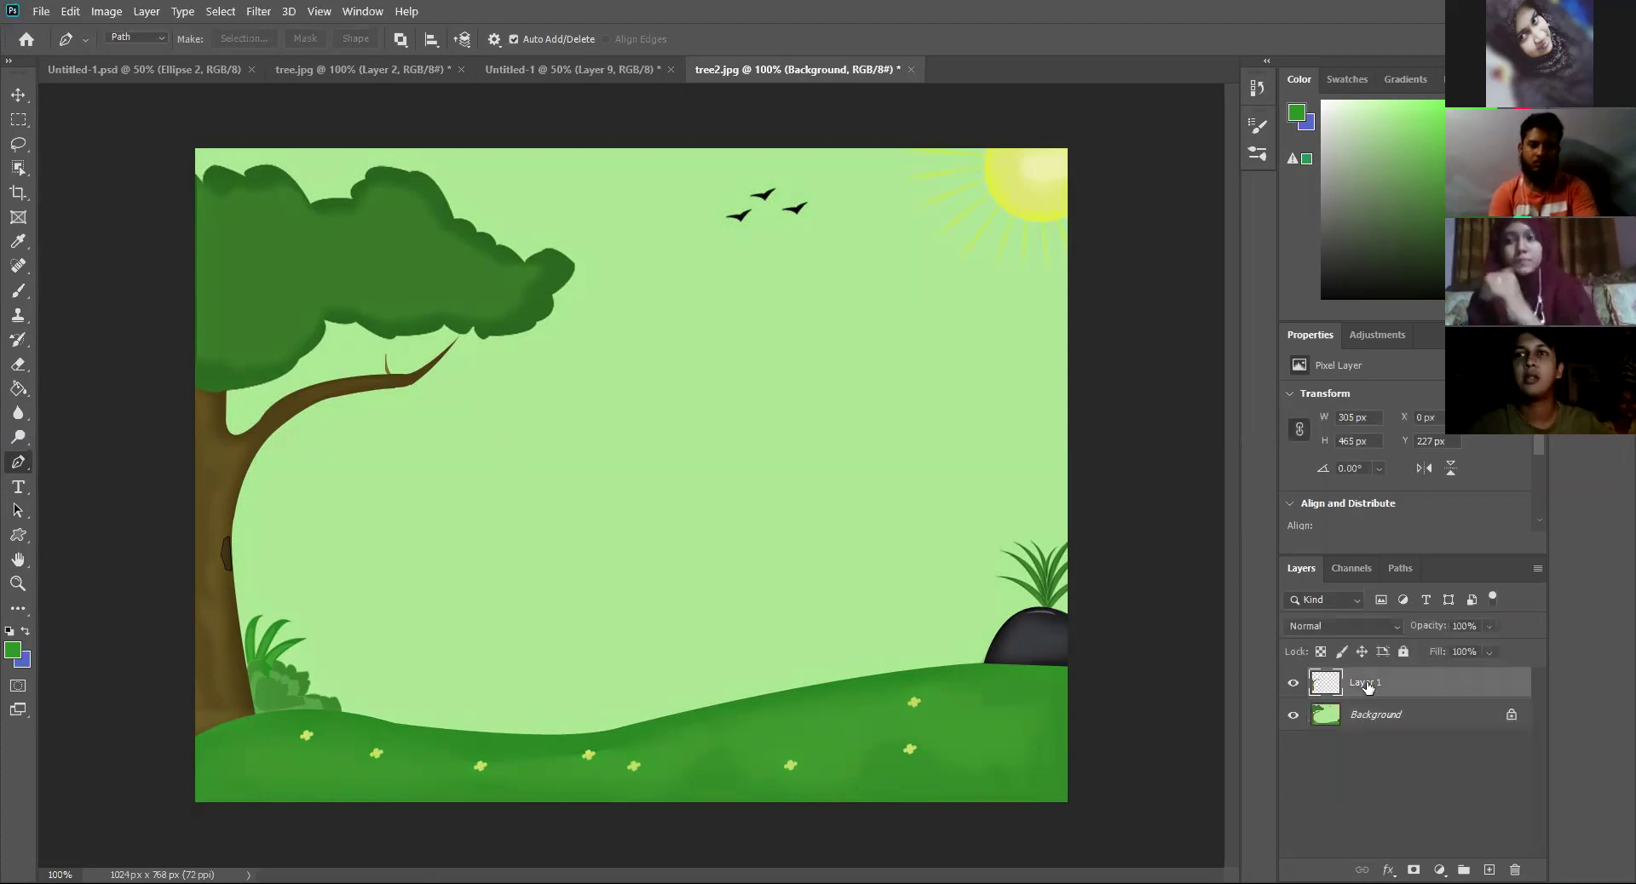
right_click(1366, 686)
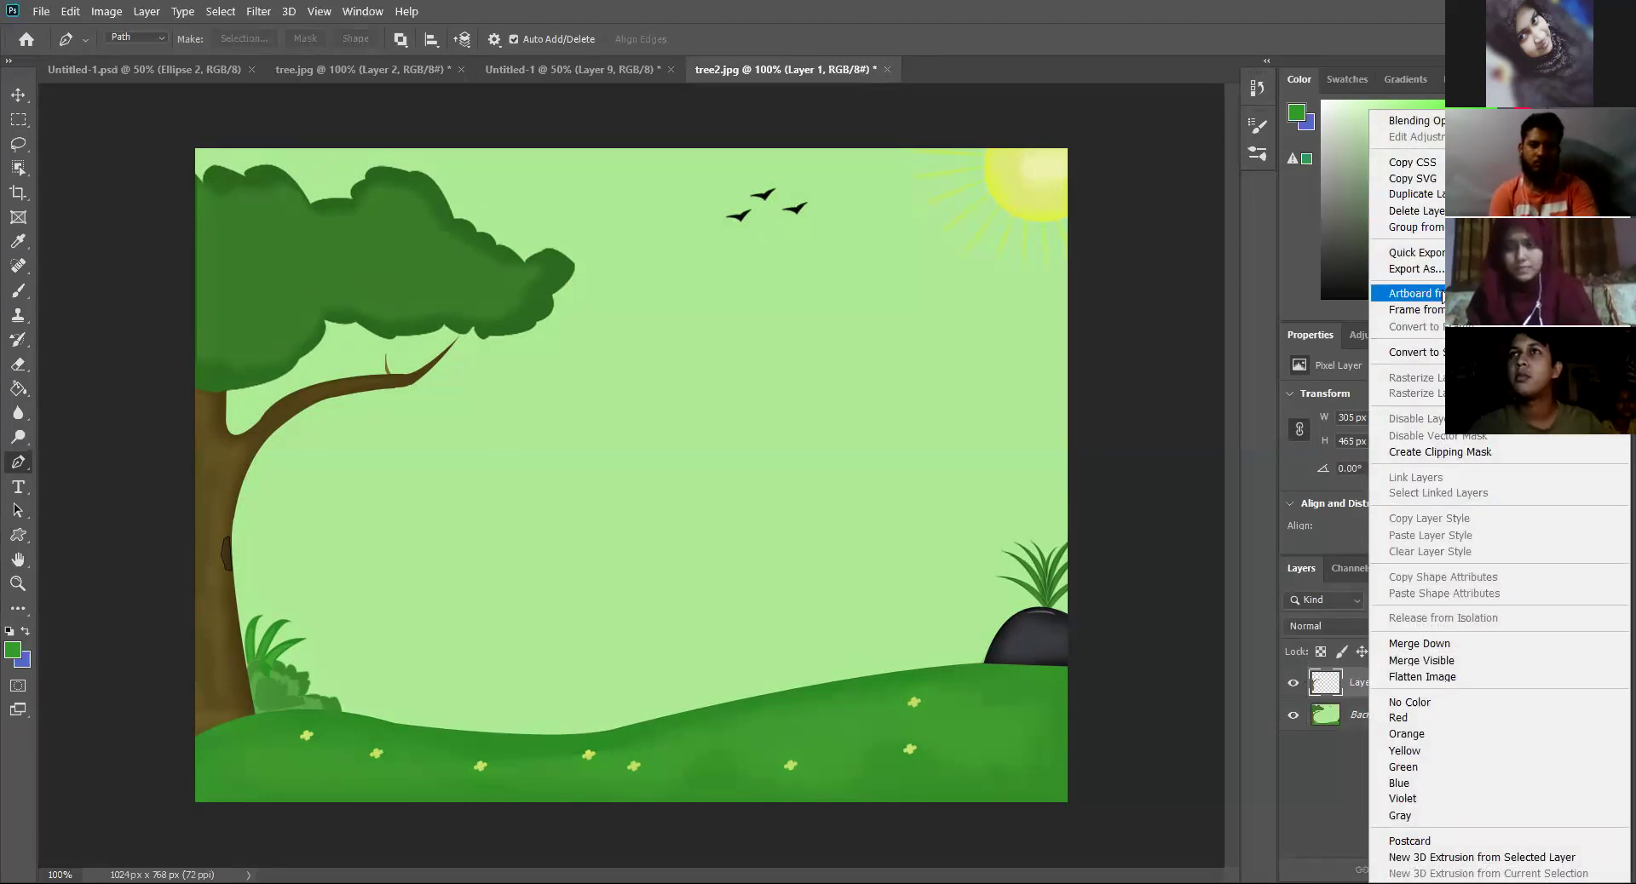
left_click(1415, 352)
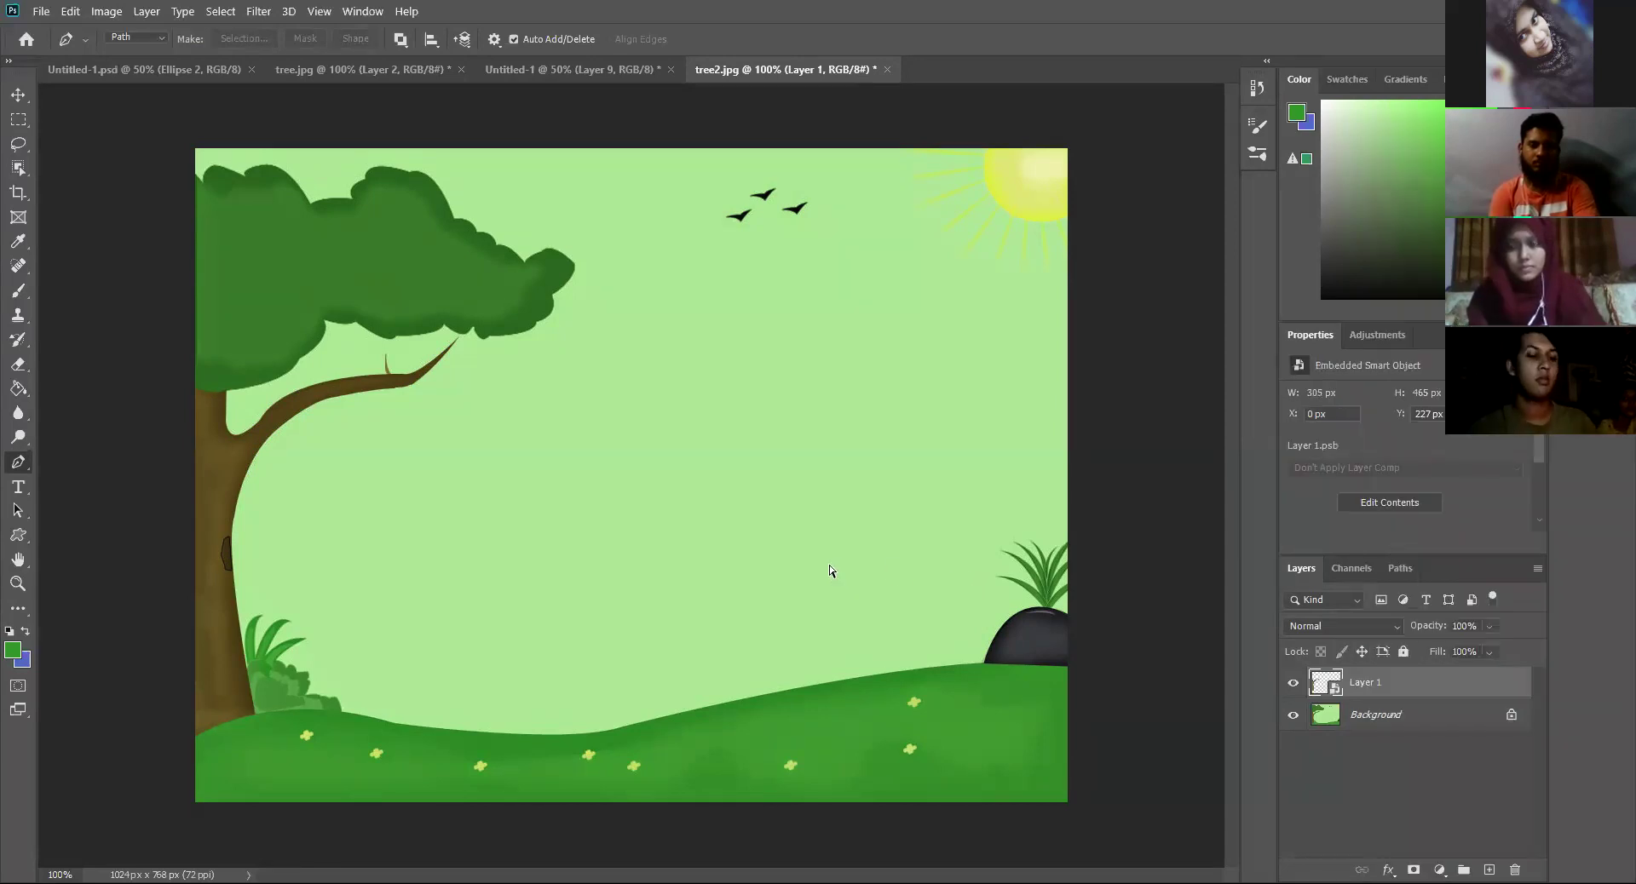
Step: Move the trunk copy toward the middle of the canvas with Free Transform, and bring it back over the original trunk
key("ctrl+t")
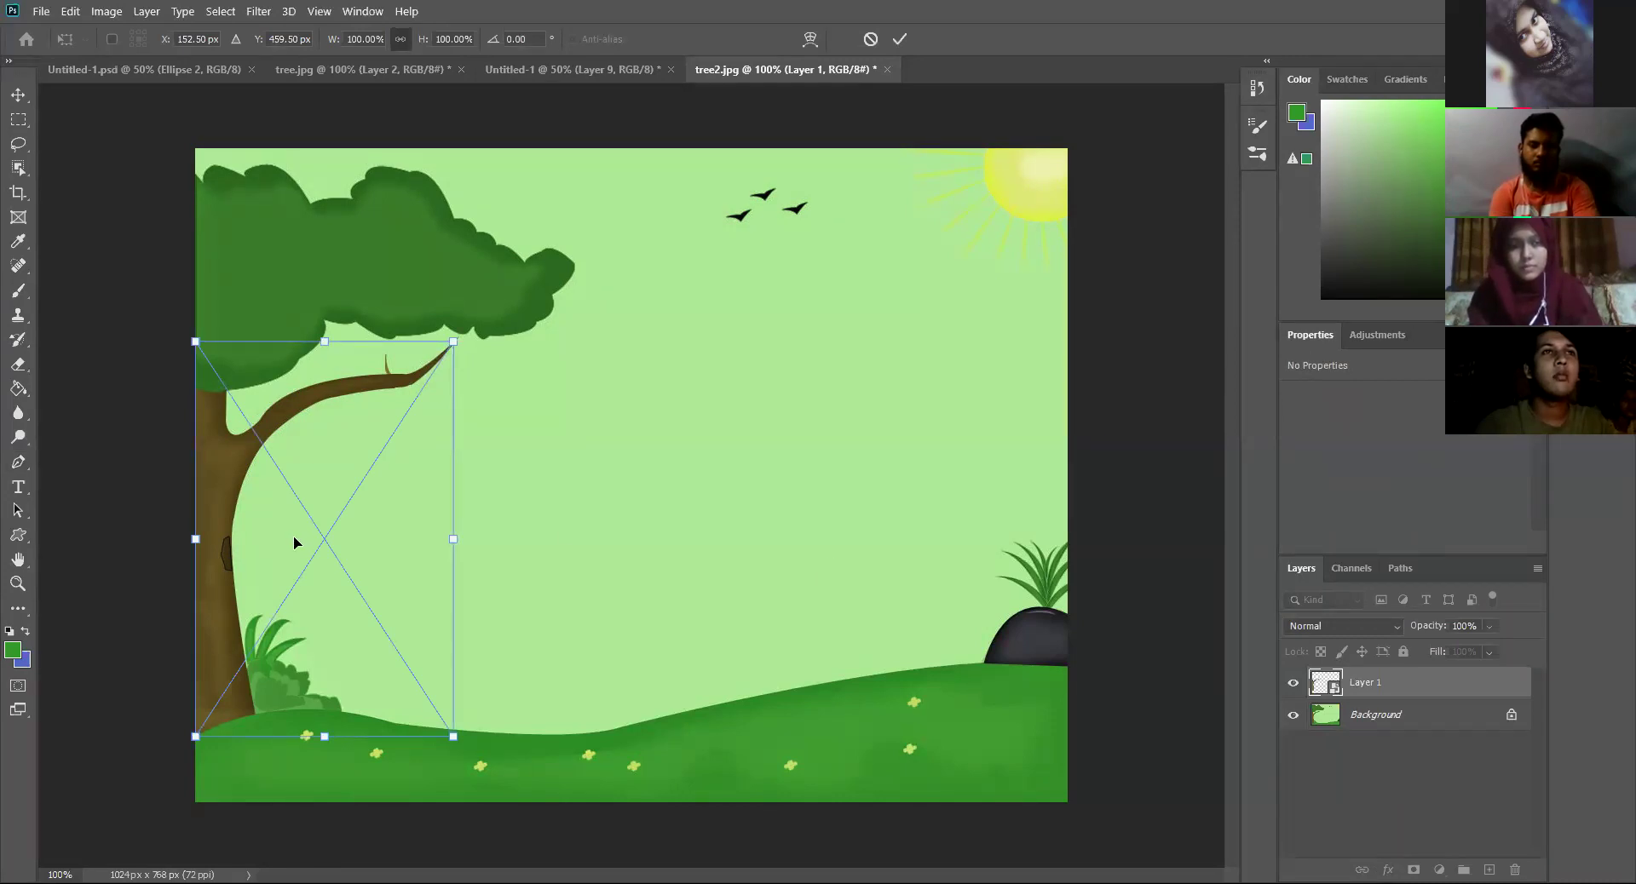
left_click_drag(239, 474, 618, 460)
left_click_drag(704, 503, 704, 504)
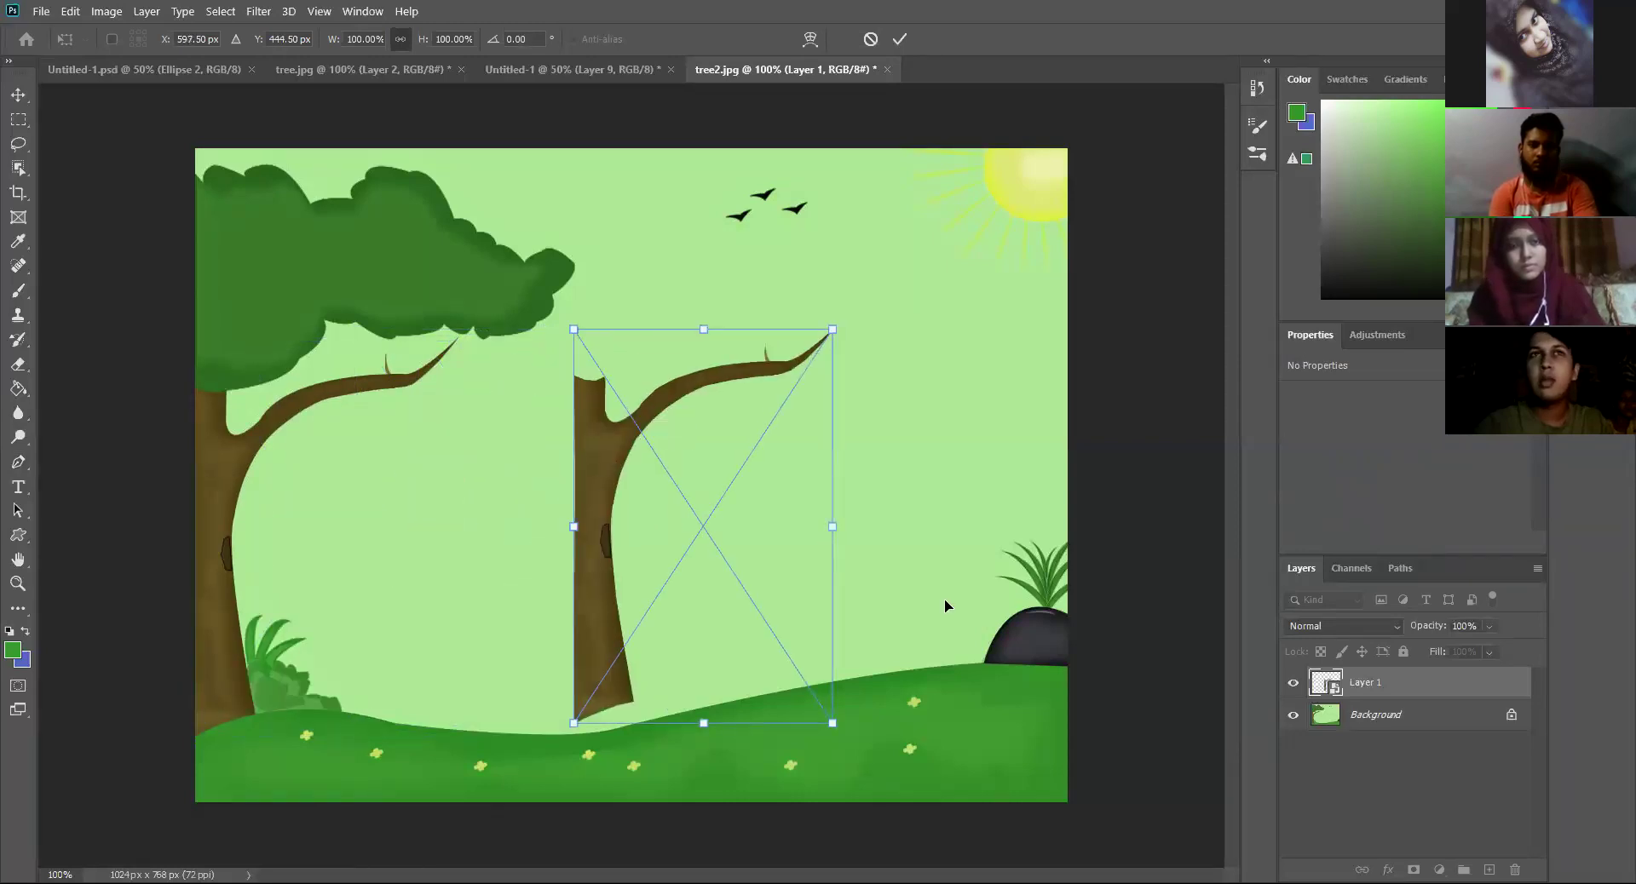
left_click_drag(599, 461, 527, 461)
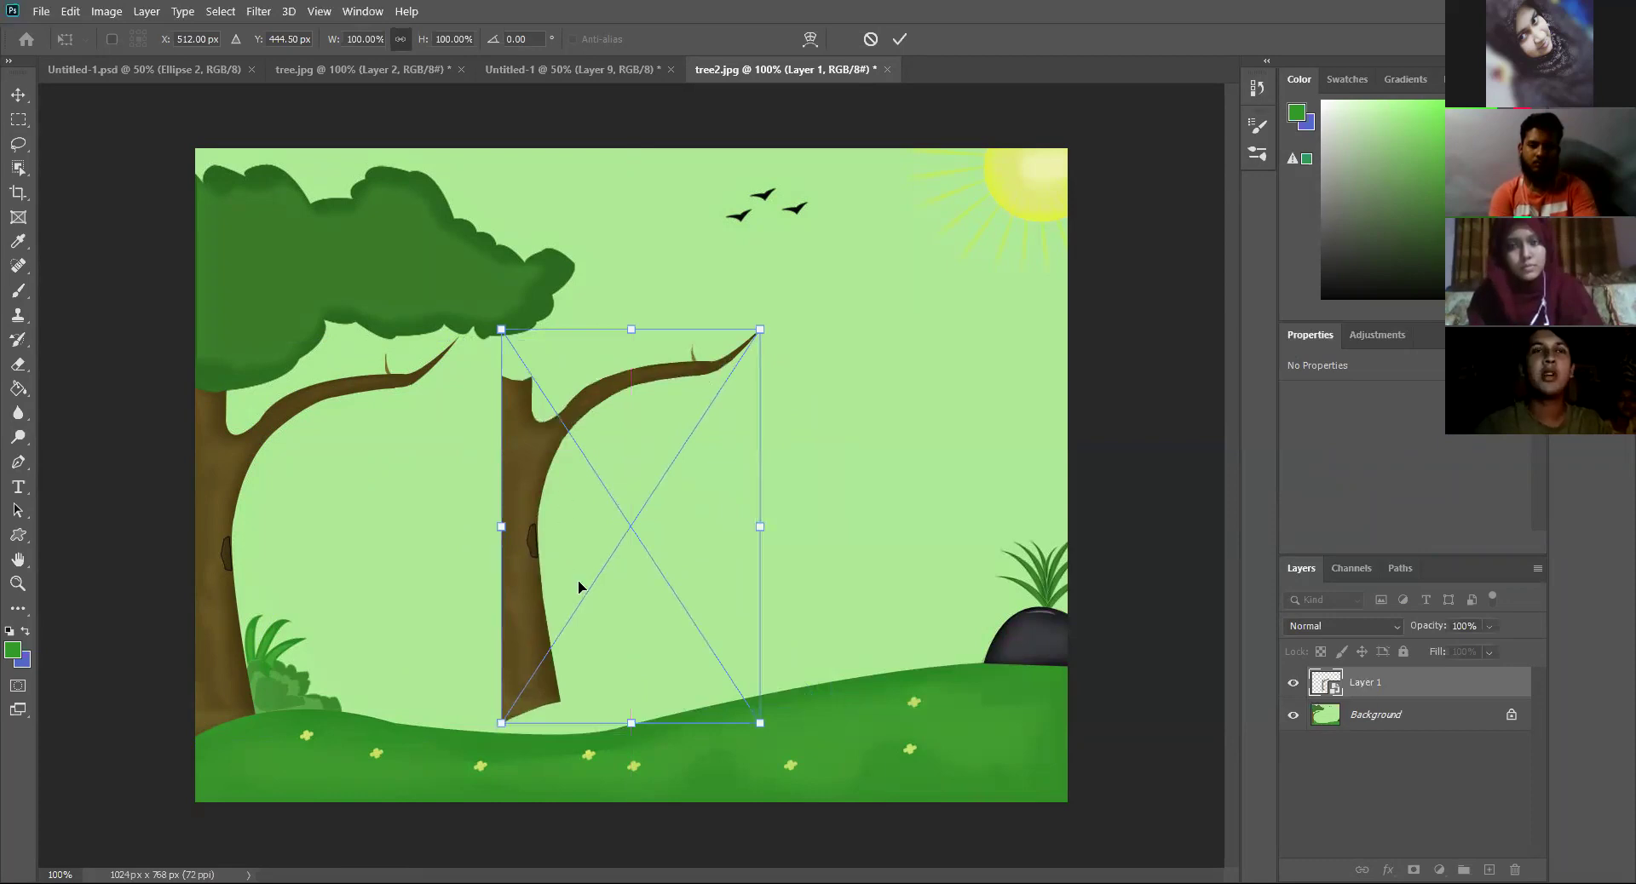
left_click_drag(532, 473, 267, 495)
left_click_drag(225, 498, 225, 495)
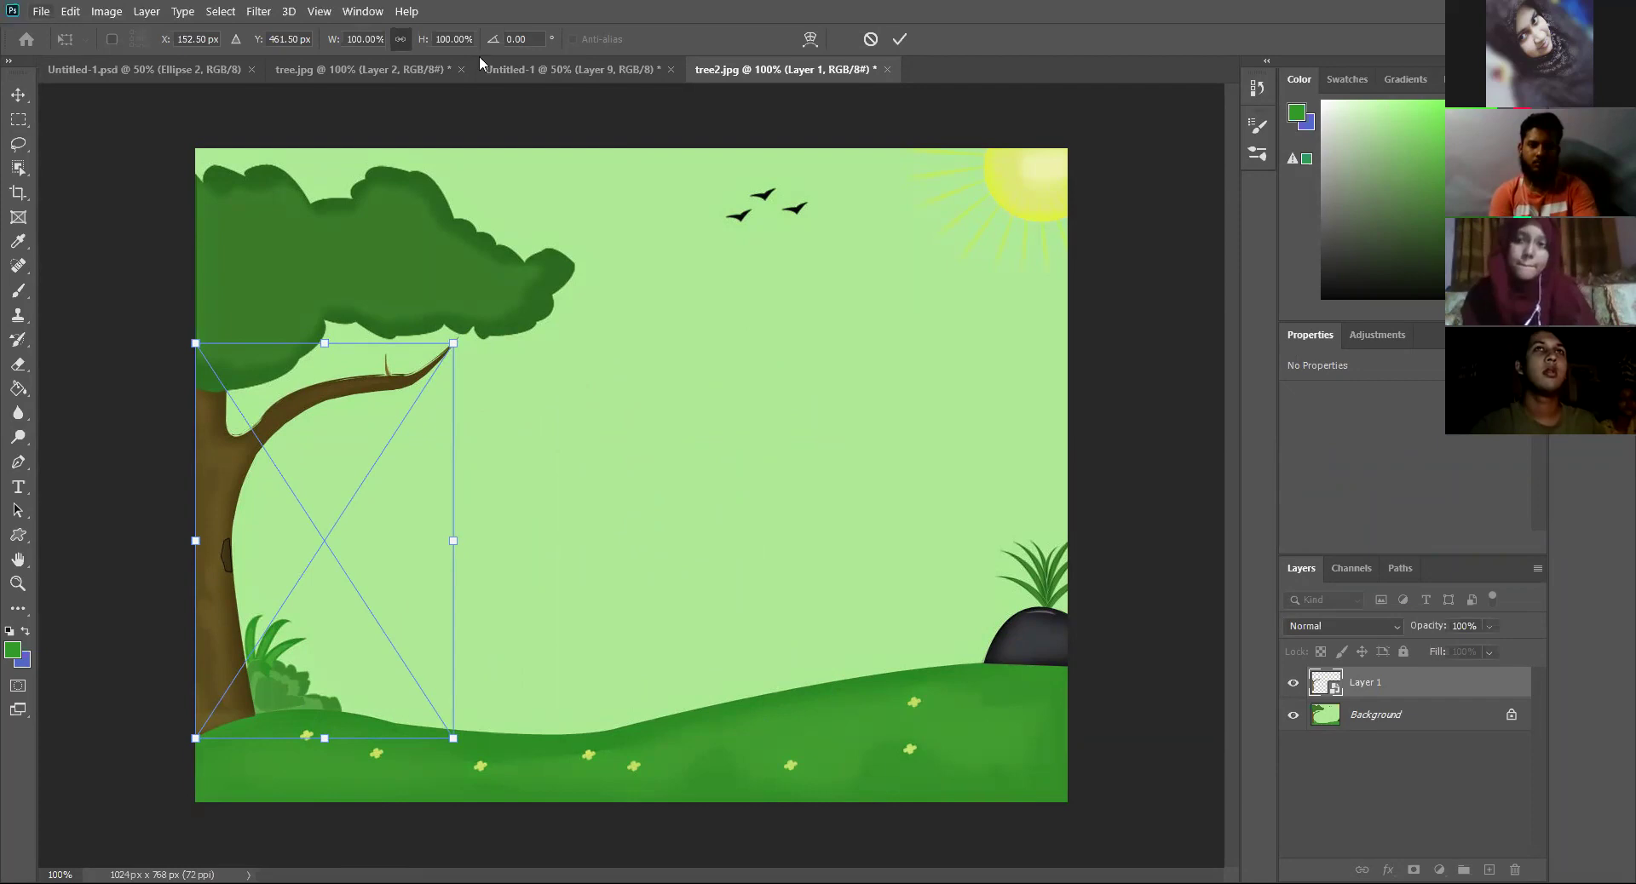
Step: Look at the redrawn scene in the Untitled-1 document, and return to tree2.jpg
left_click(545, 64)
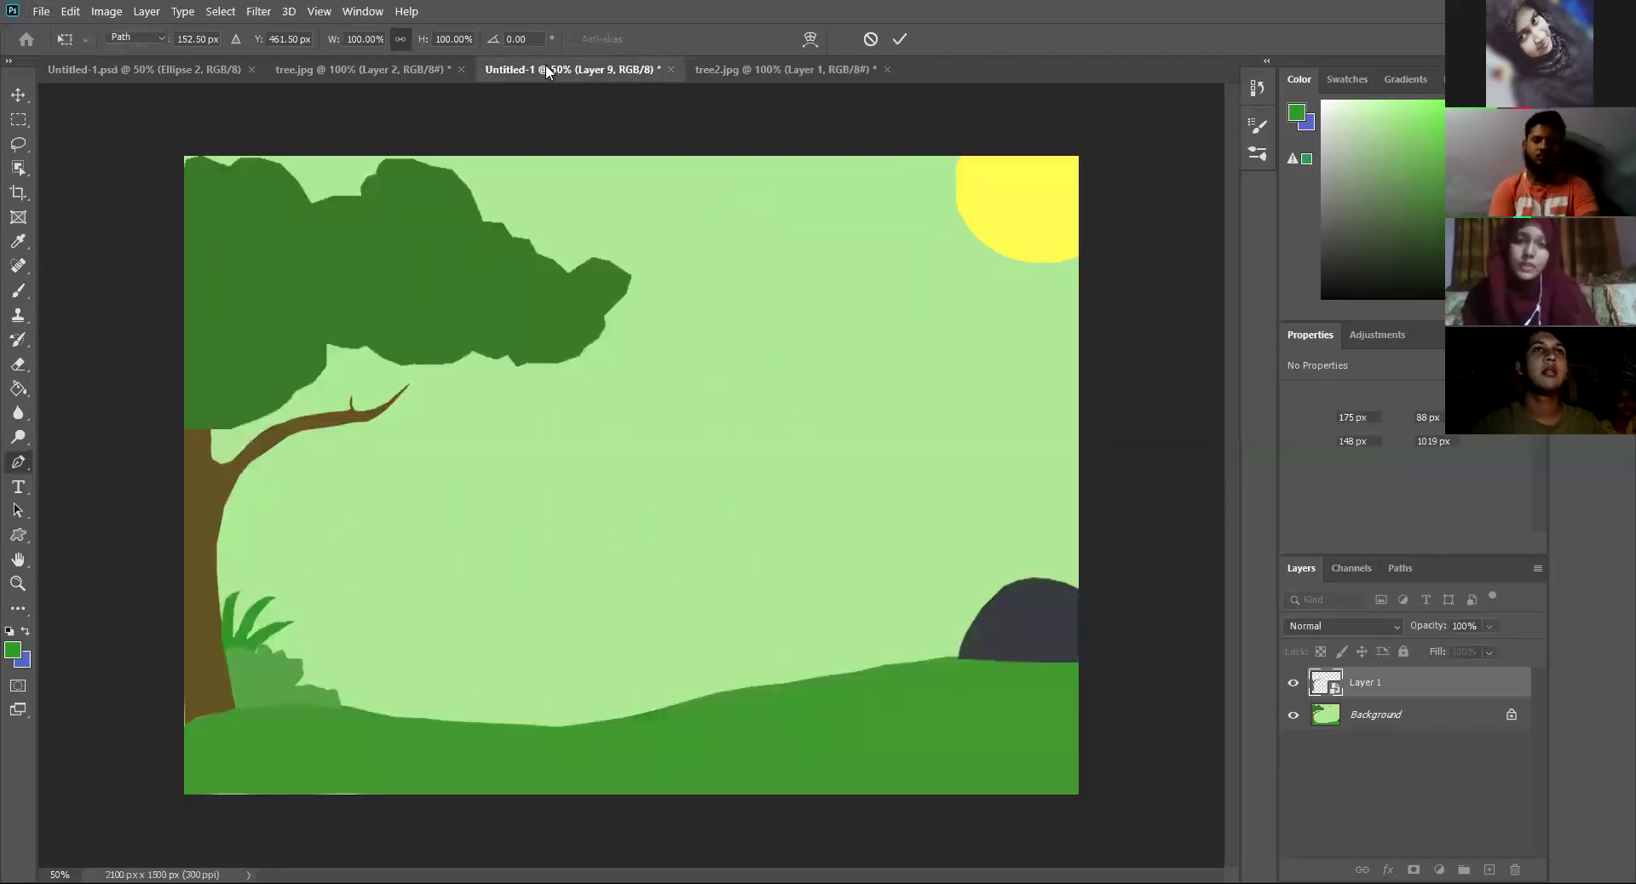
left_click(781, 69)
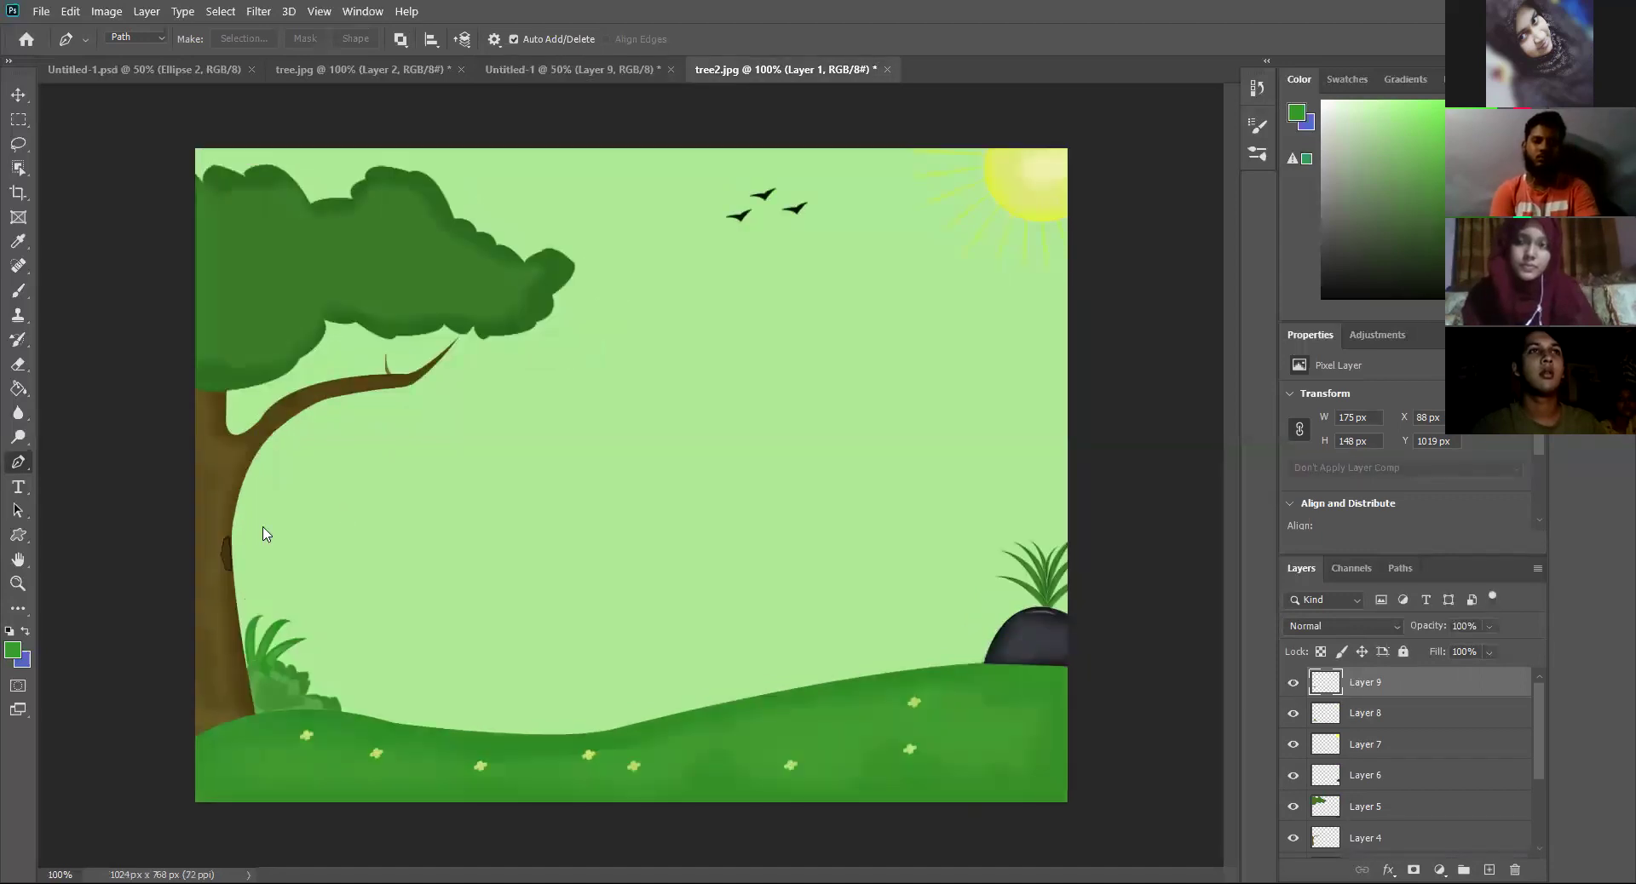
left_click_drag(227, 486, 282, 476)
key("Escape")
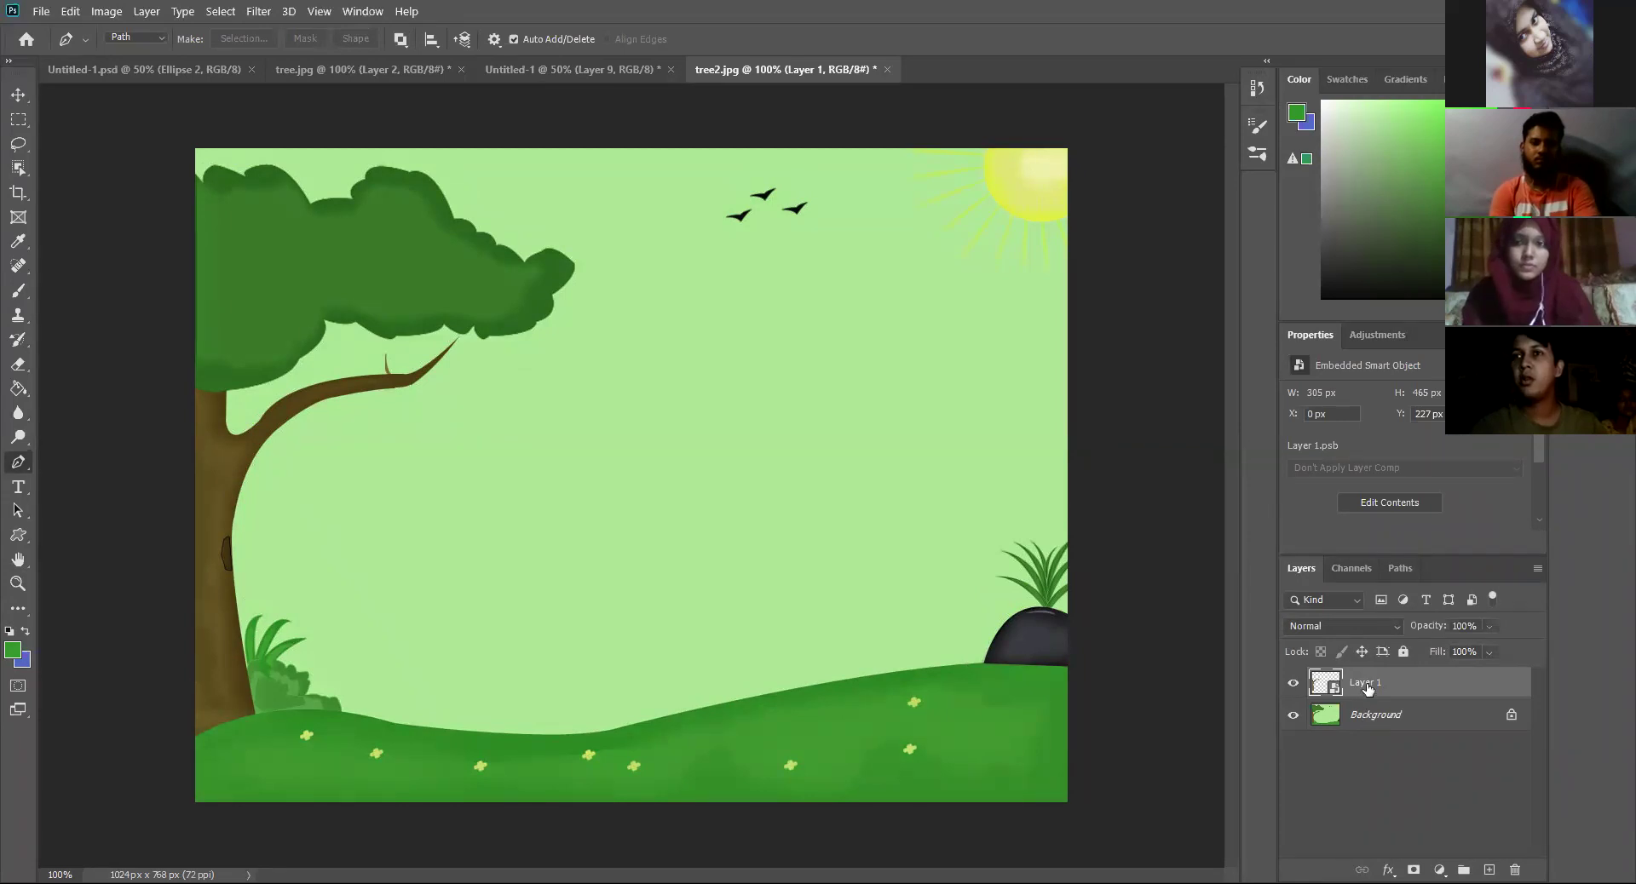
right_click(1366, 688)
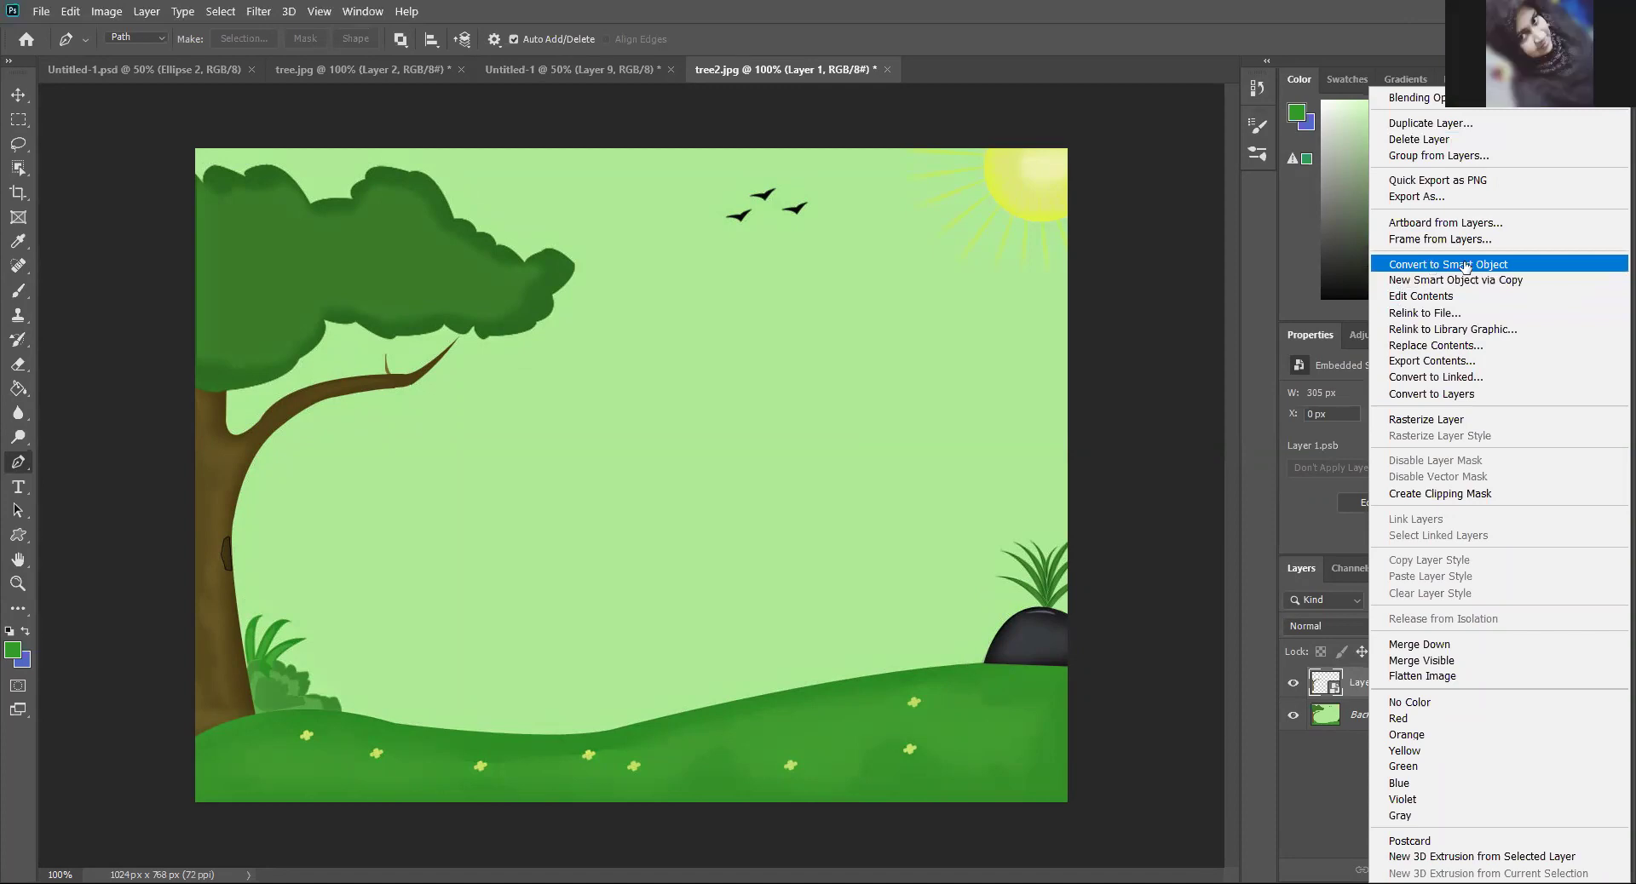
left_click(612, 514)
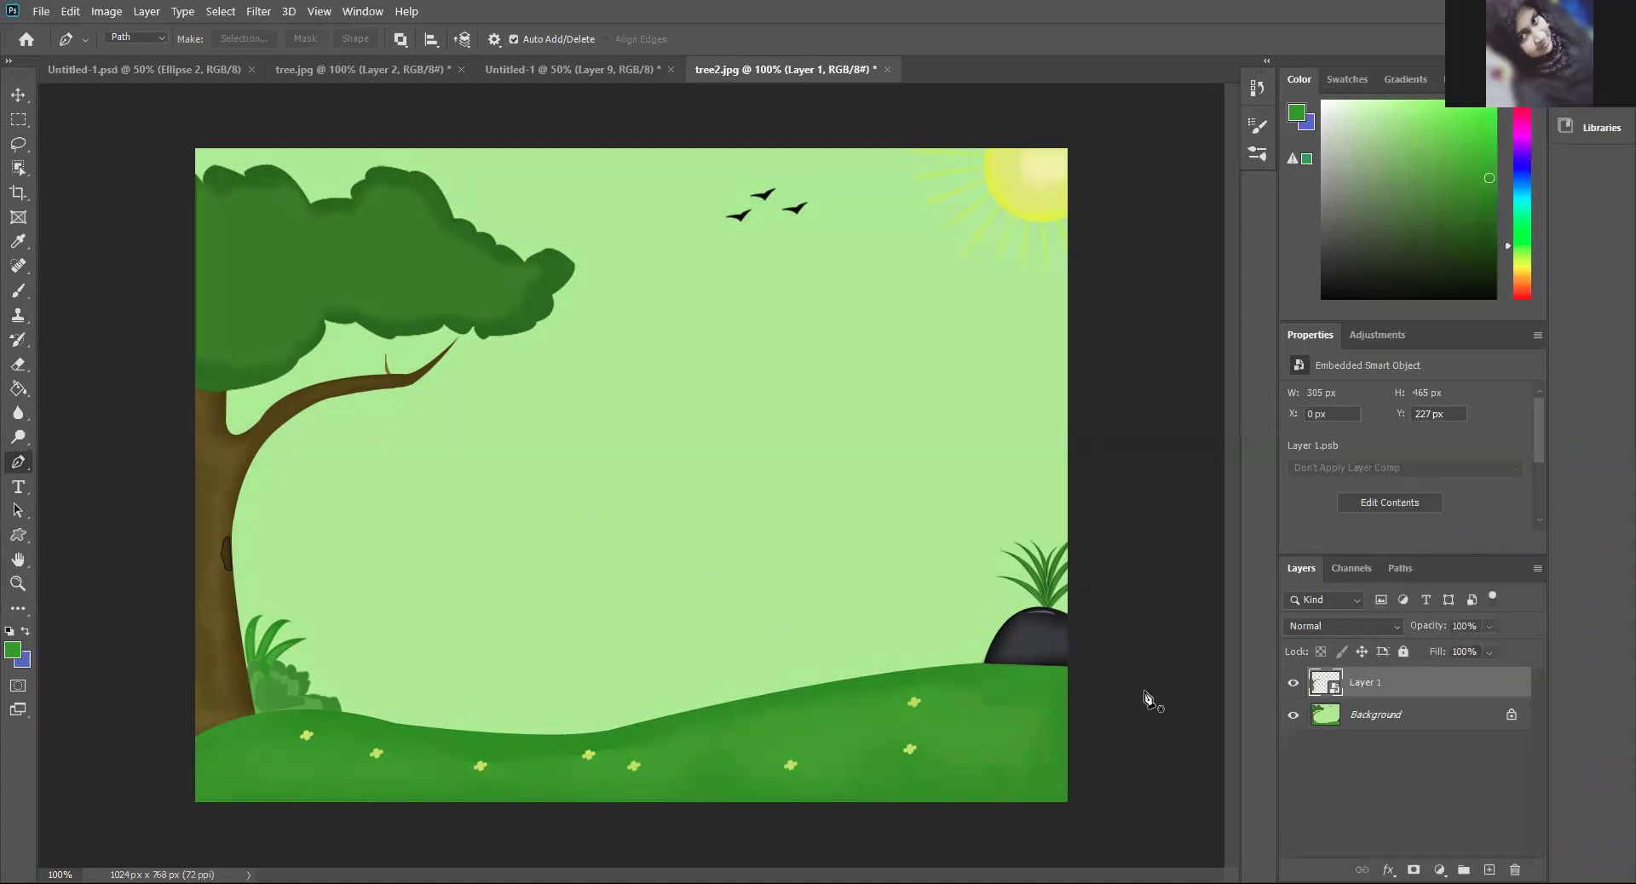
left_click_drag(227, 459, 309, 462)
key("Escape")
left_click(1367, 717)
left_click(1368, 688)
left_click_drag(231, 468, 232, 468)
key("Escape")
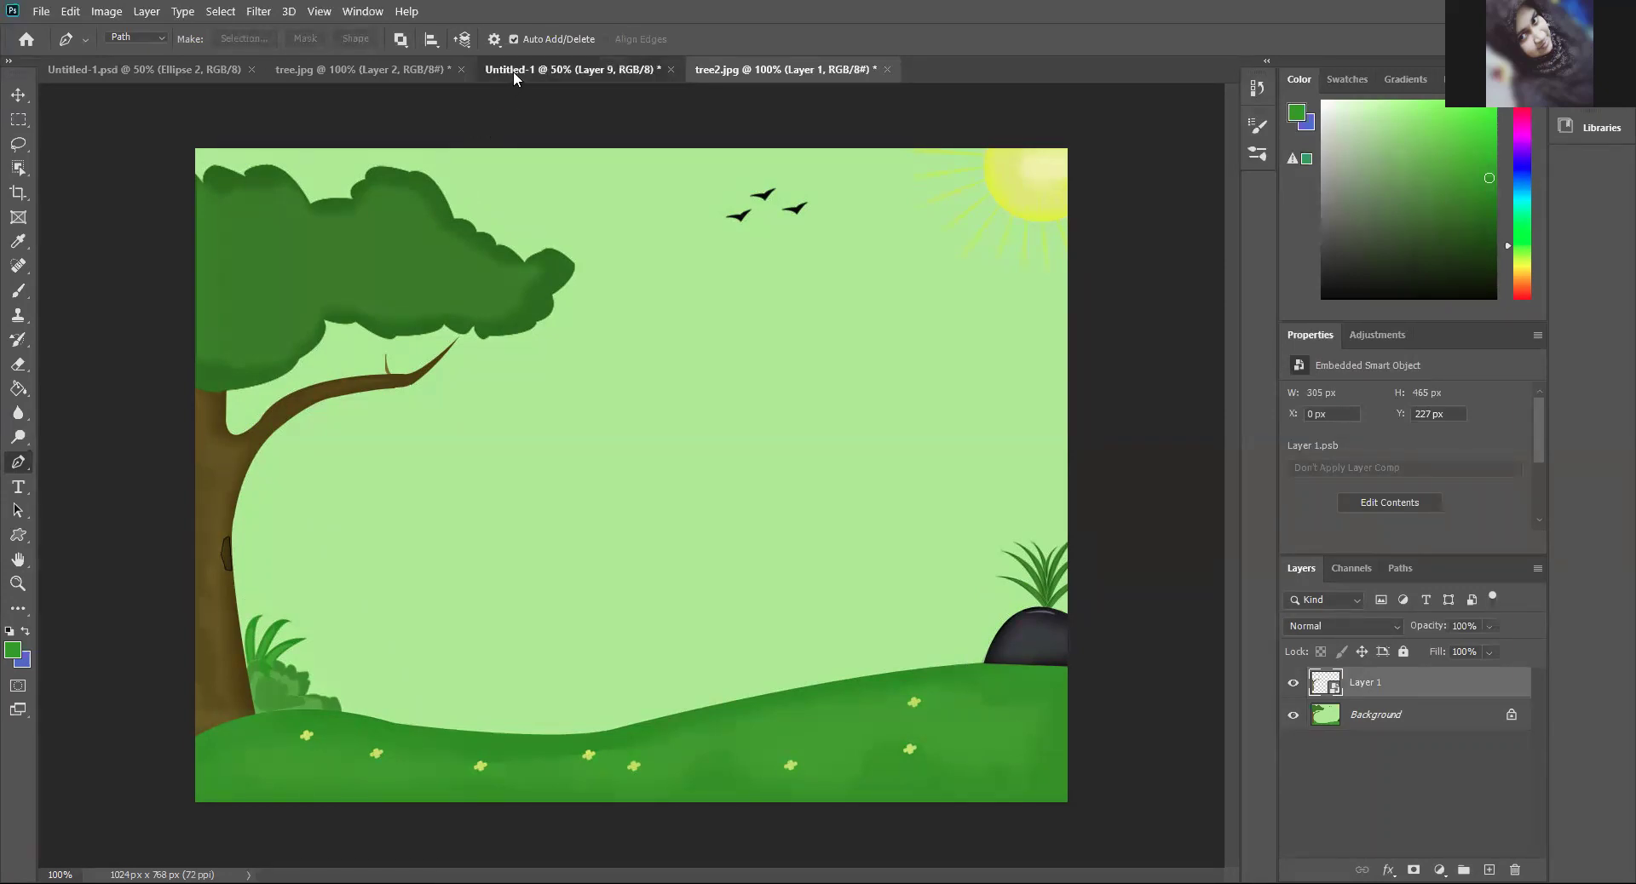
Step: Examine Layer 1 and Layer 2 against the flat-colour trunk and ground in tree.jpg, and switch to the Untitled-1 document
left_click(513, 70)
left_click(415, 68)
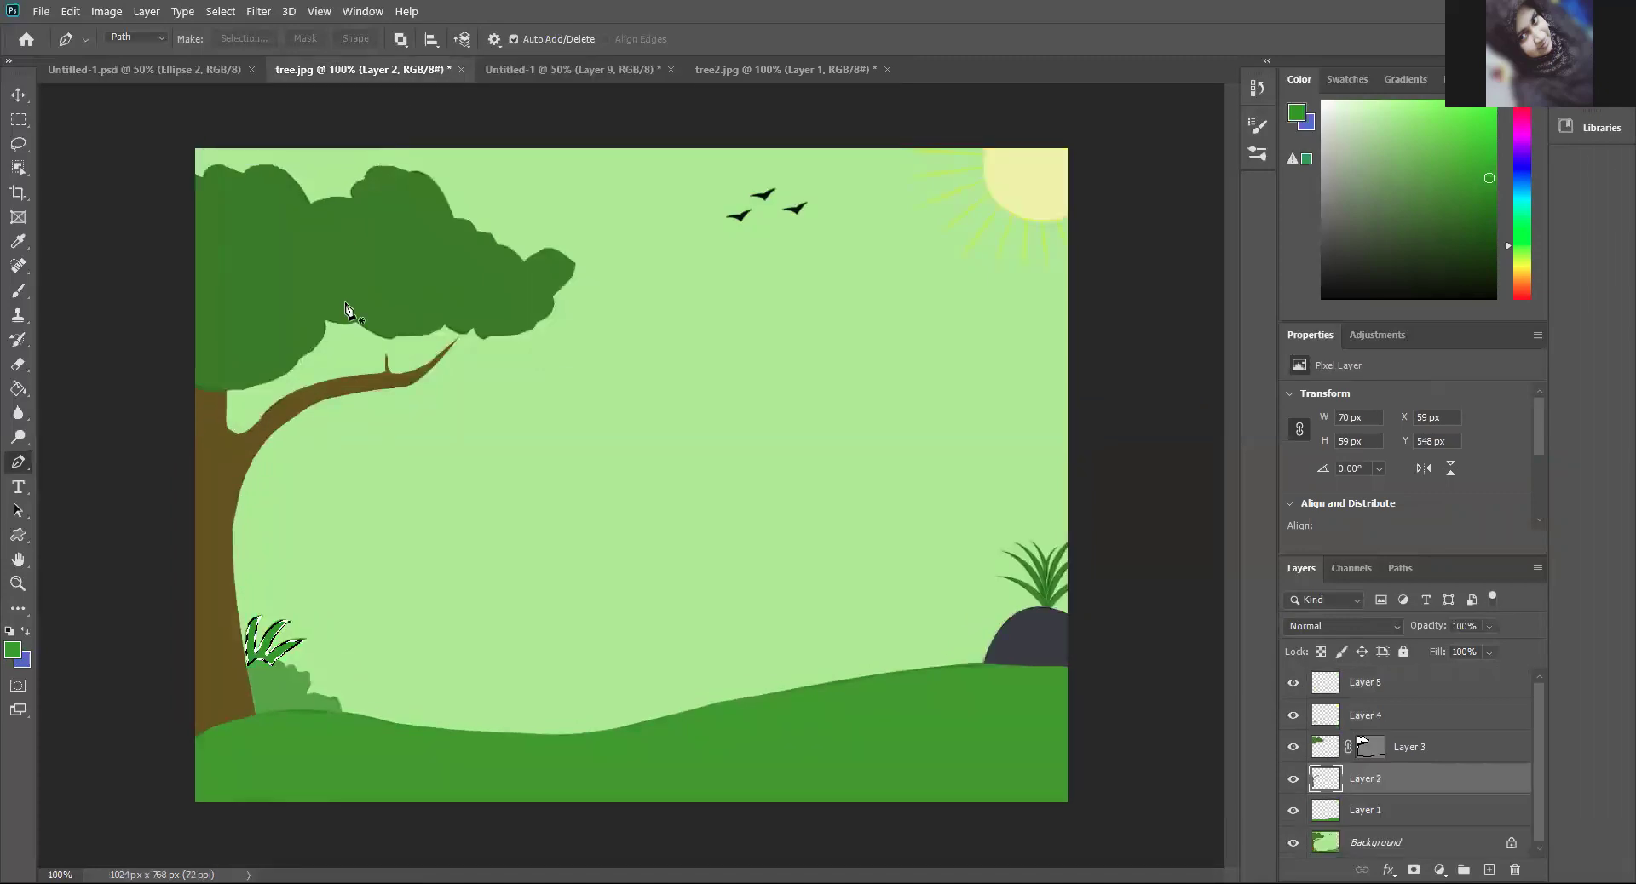
left_click(1373, 807)
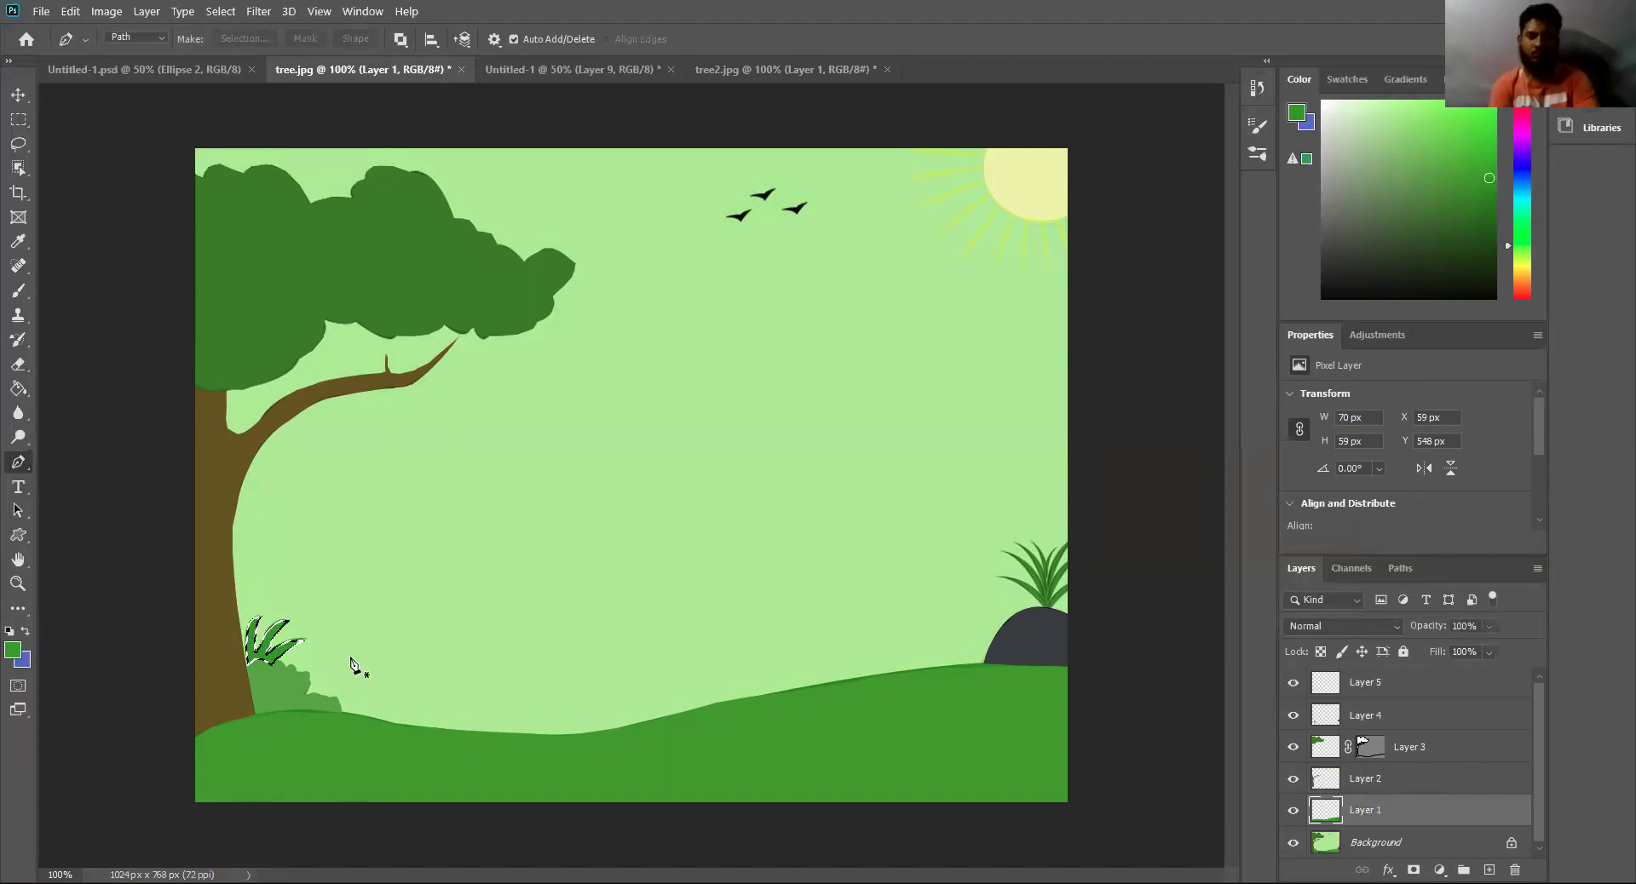
key("alt+bracketright")
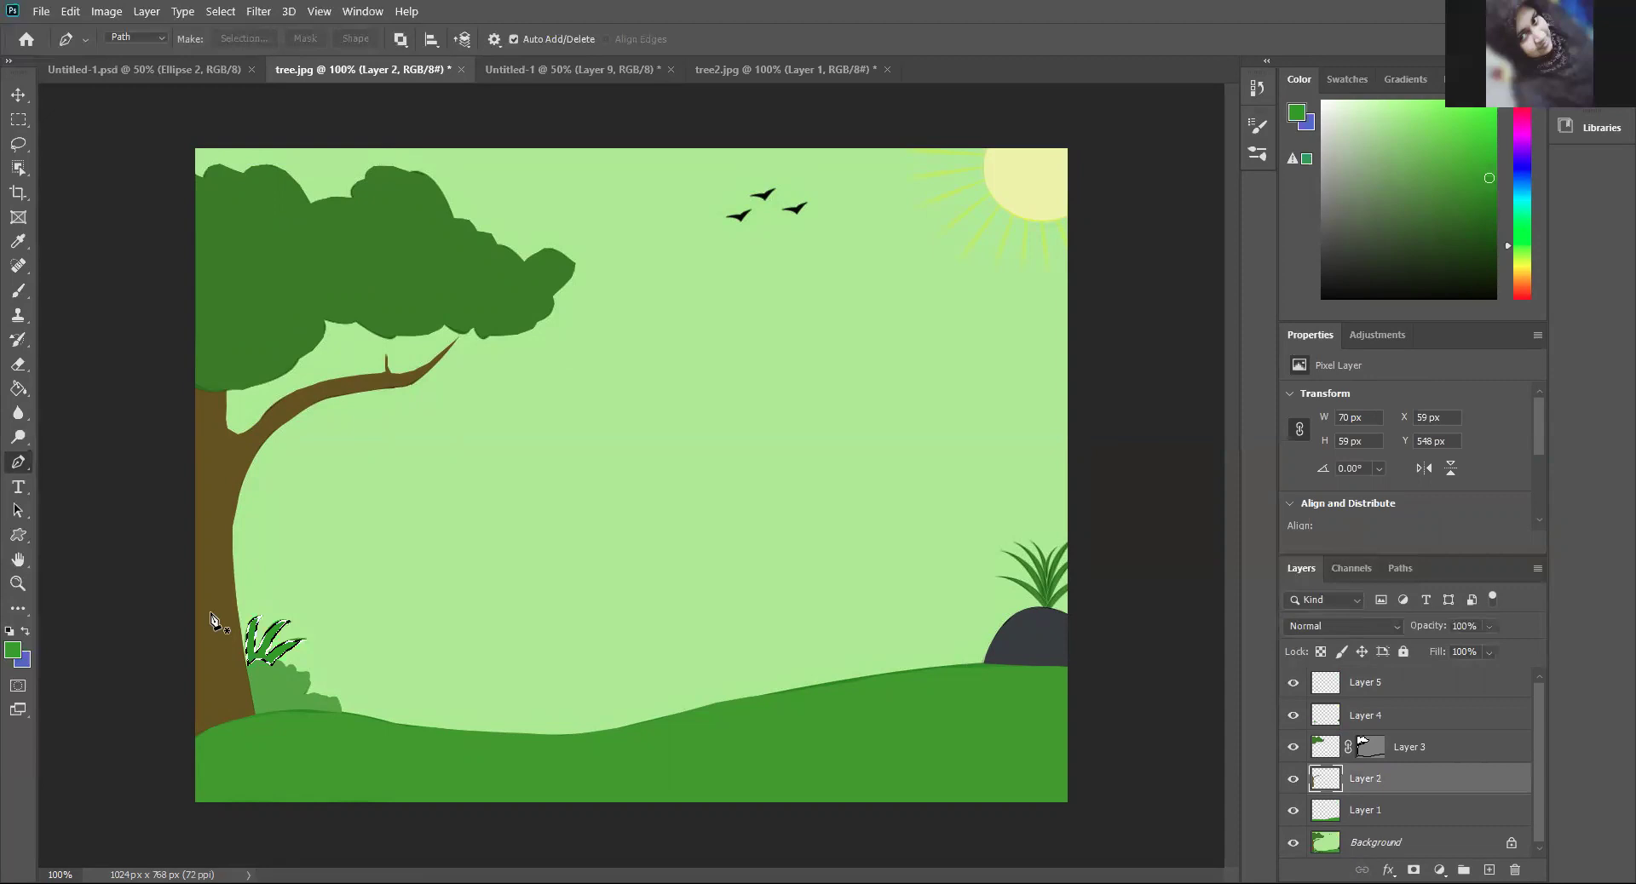
left_click(227, 476)
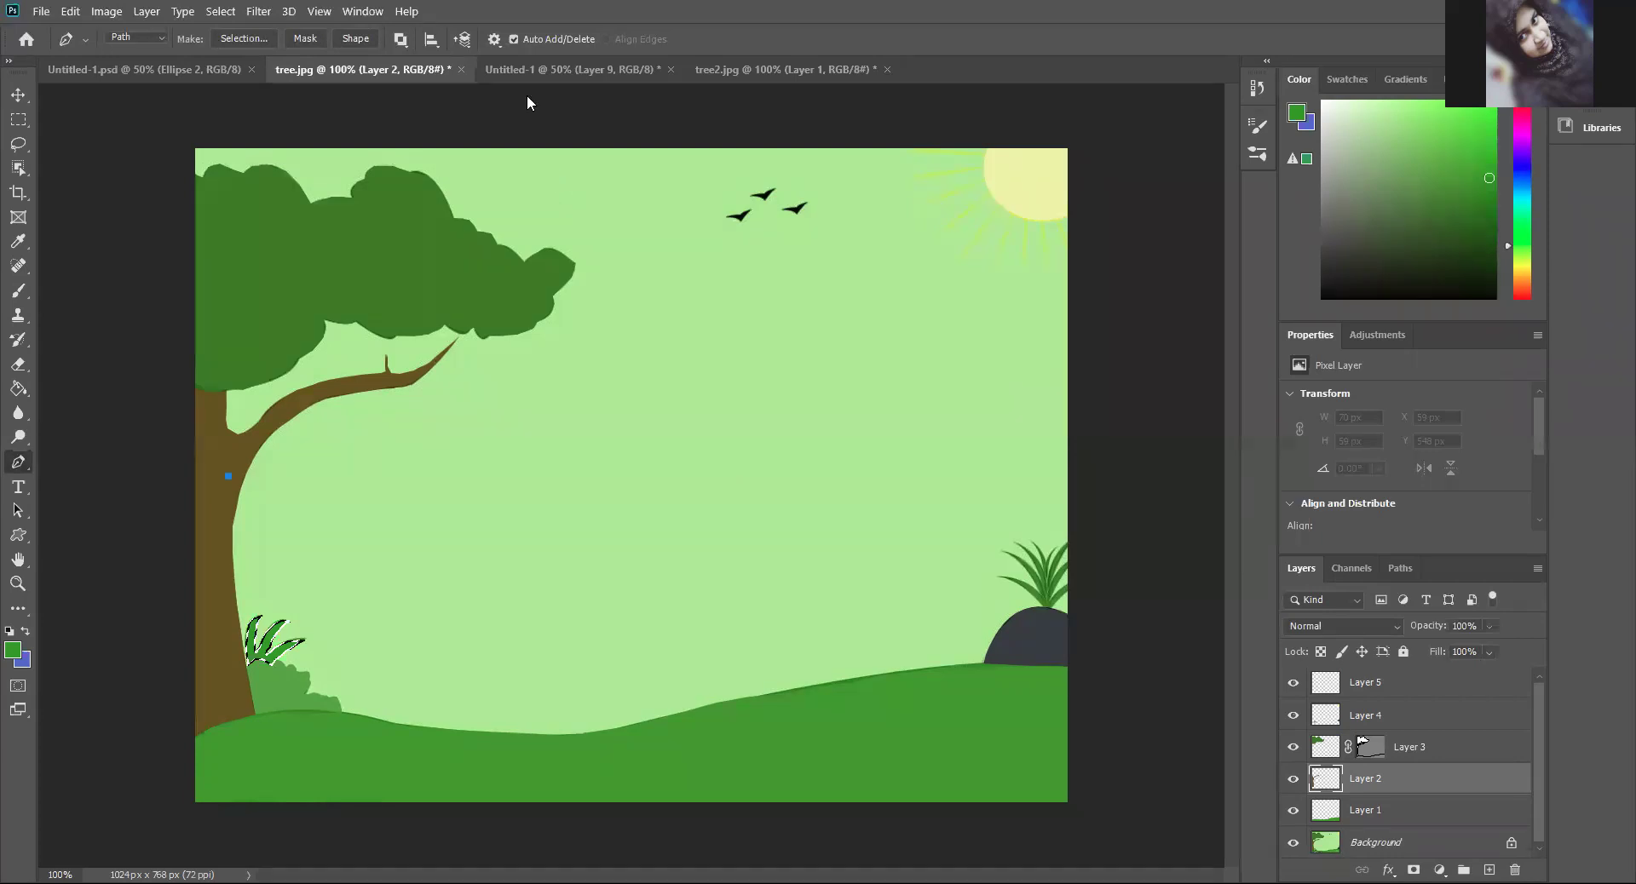
left_click(537, 71)
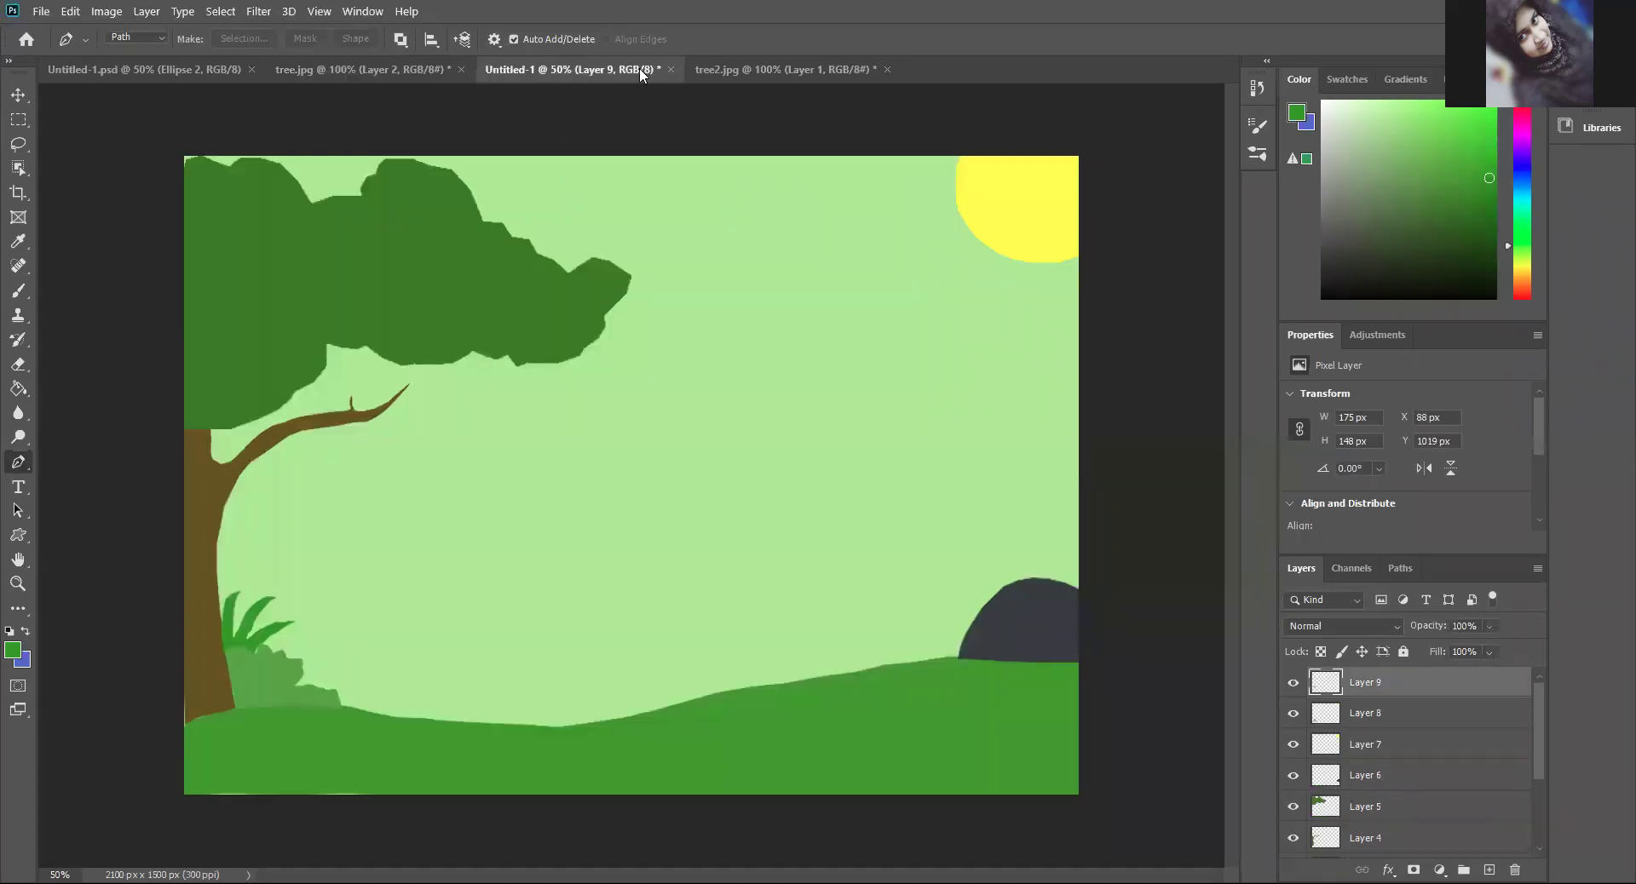